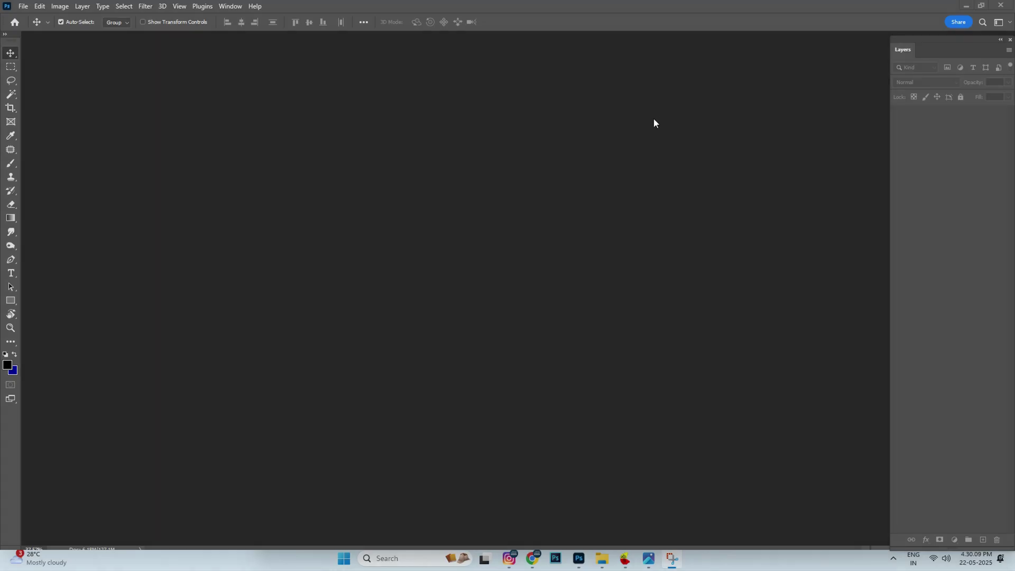
- Open 01.tif, the umbrella-couple photo, from the youtube video folder via File > Open
left_click(23, 7)
left_click(32, 30)
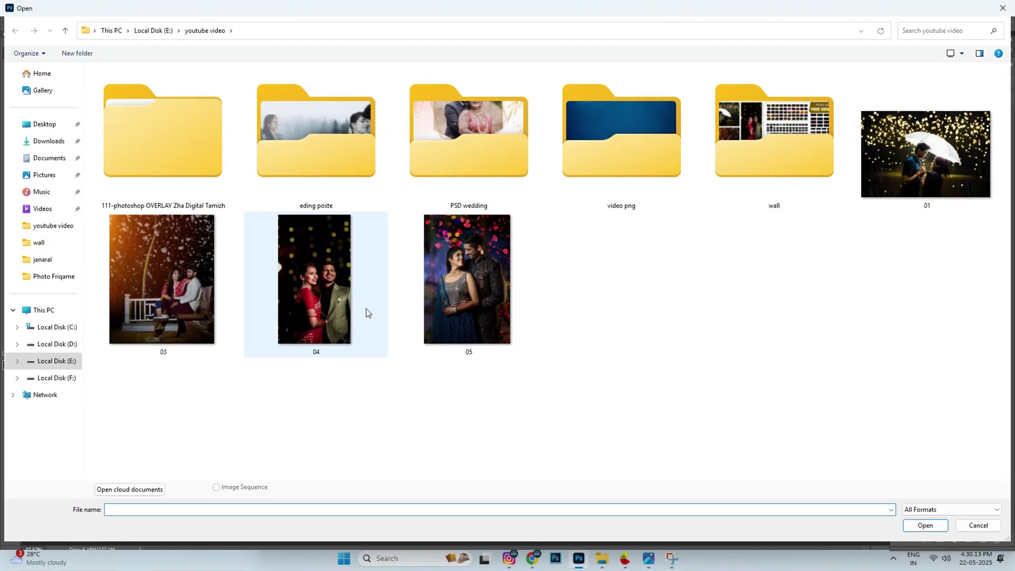
double_click(933, 153)
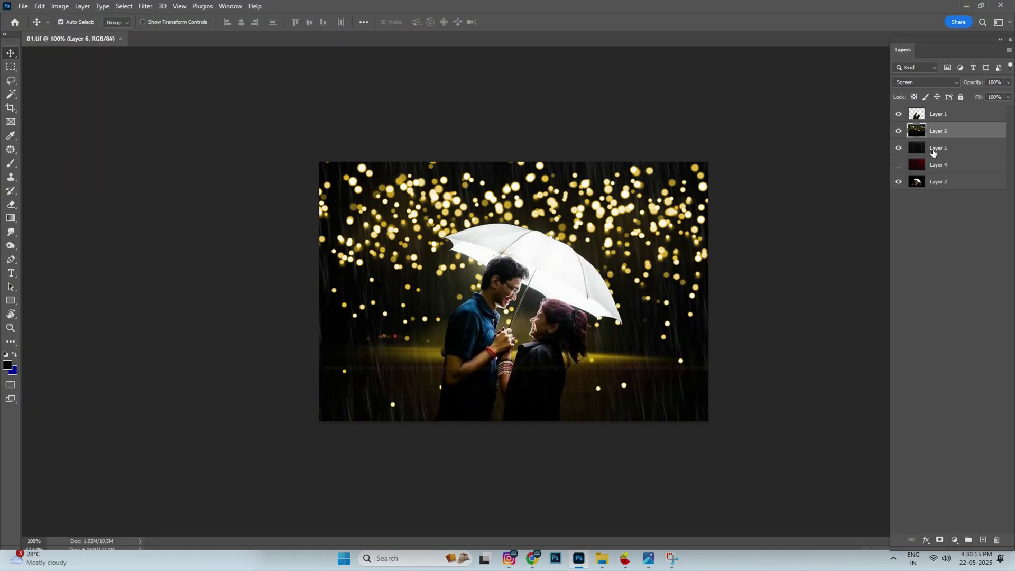
- Hide the couple Layer 1, bokeh Layer 6, rain Layer 5 and background Layer 4
scroll(513, 268, "up", 5, "alt")
scroll(513, 267, "up", 3, "alt")
scroll(513, 268, "down", 4, "alt")
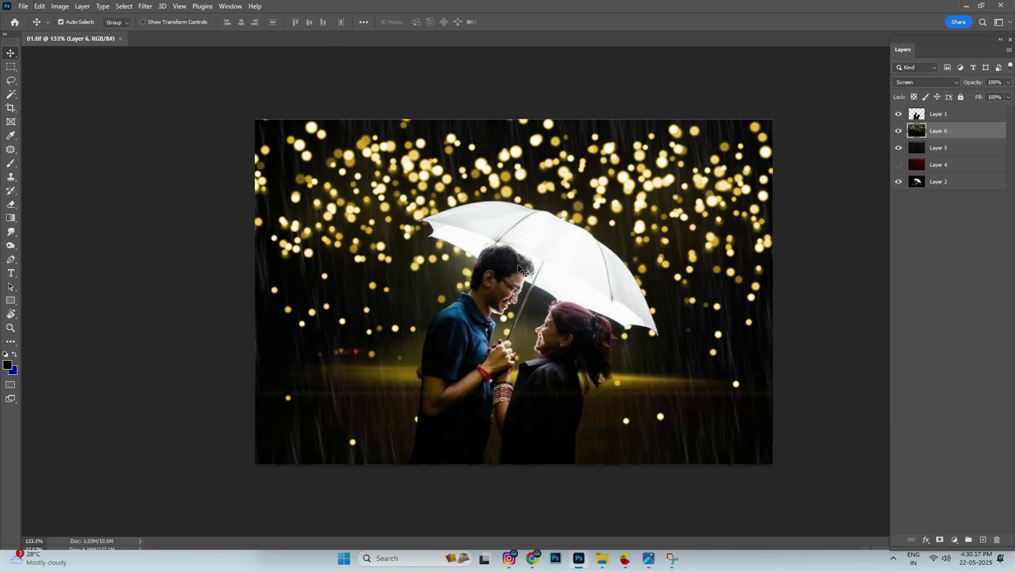
left_click_drag(521, 270, 529, 269)
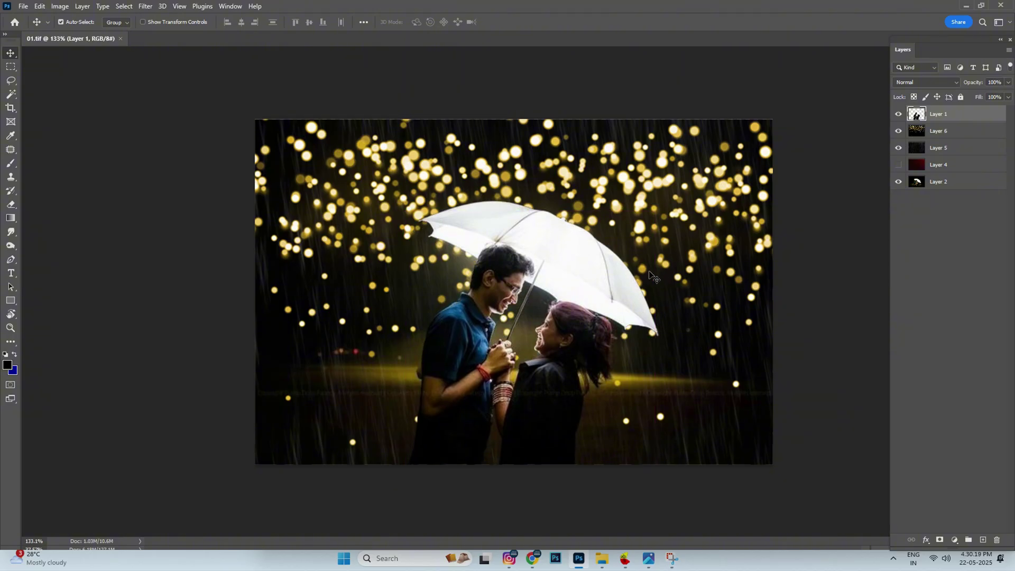
left_click(899, 114)
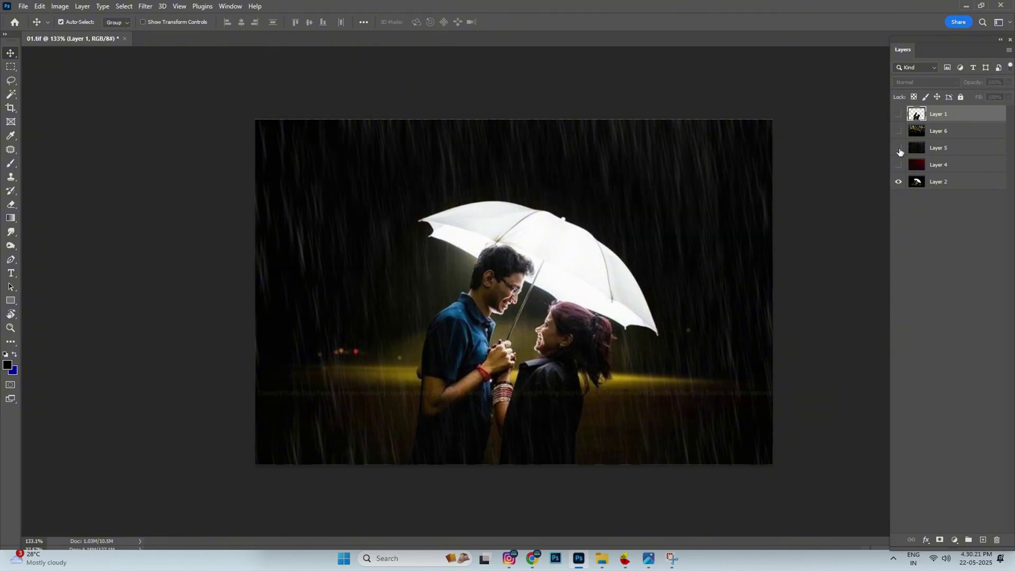
left_click(899, 147)
left_click(898, 165)
left_click(898, 165)
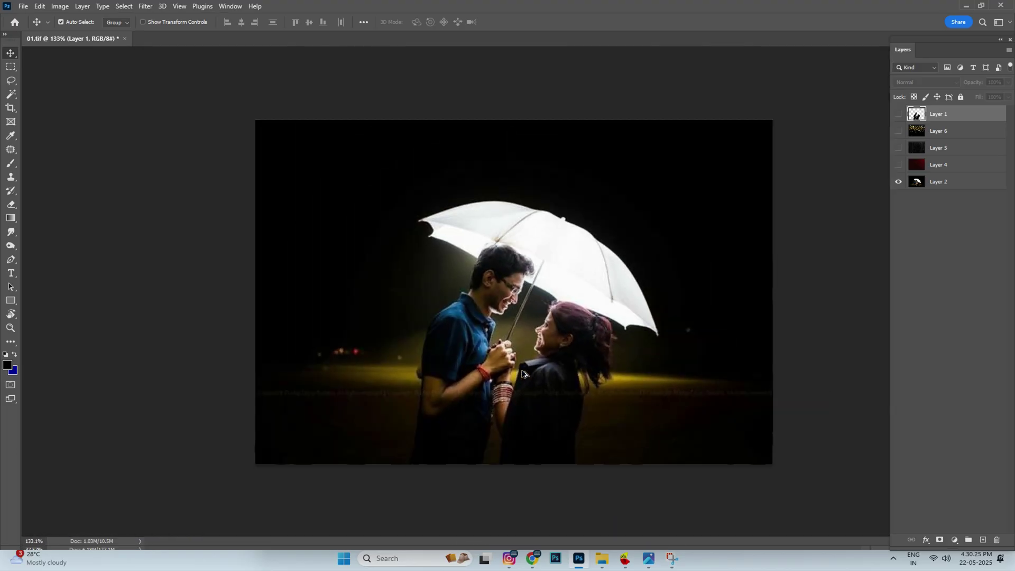
- Turn the rain, golden bokeh and couple Layer 1 back on, comparing each overlay
left_click(899, 148)
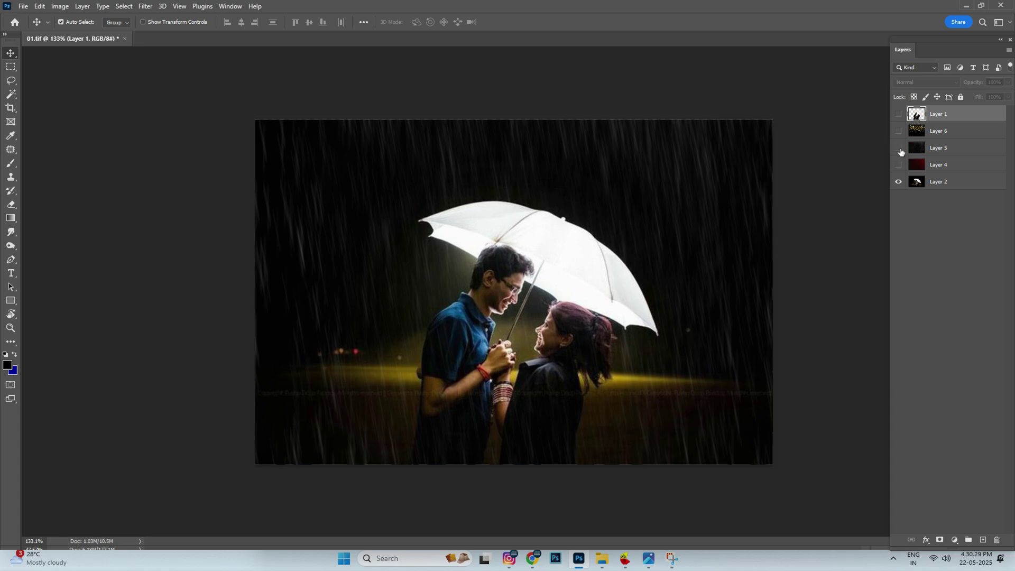
left_click(899, 148)
left_click(899, 131)
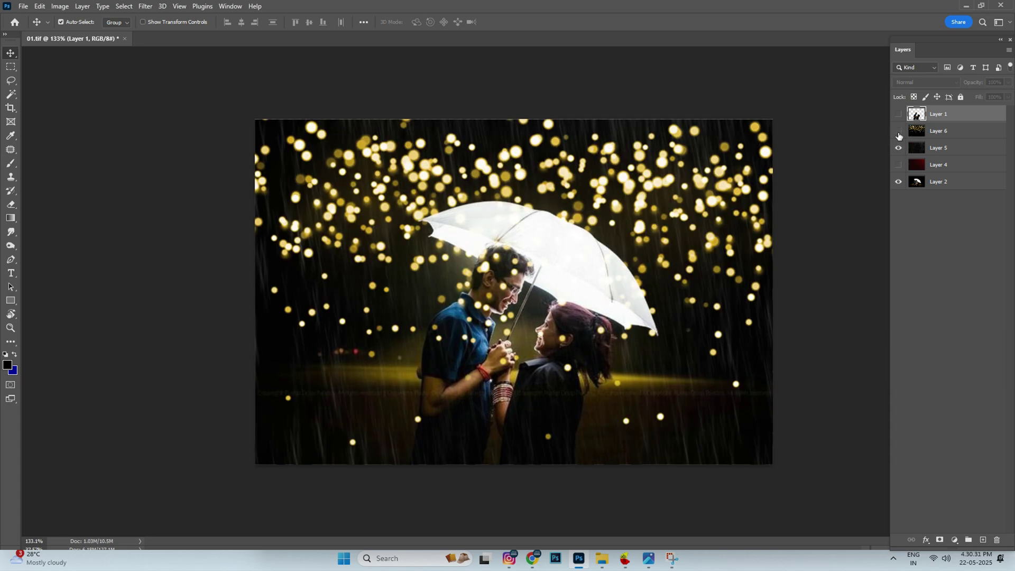
left_click(899, 136)
left_click(899, 136)
left_click(899, 115)
- Test-move the couple cutout against Layer 2, undo the moves, and call up the Open dialog
left_click_drag(507, 283, 576, 241)
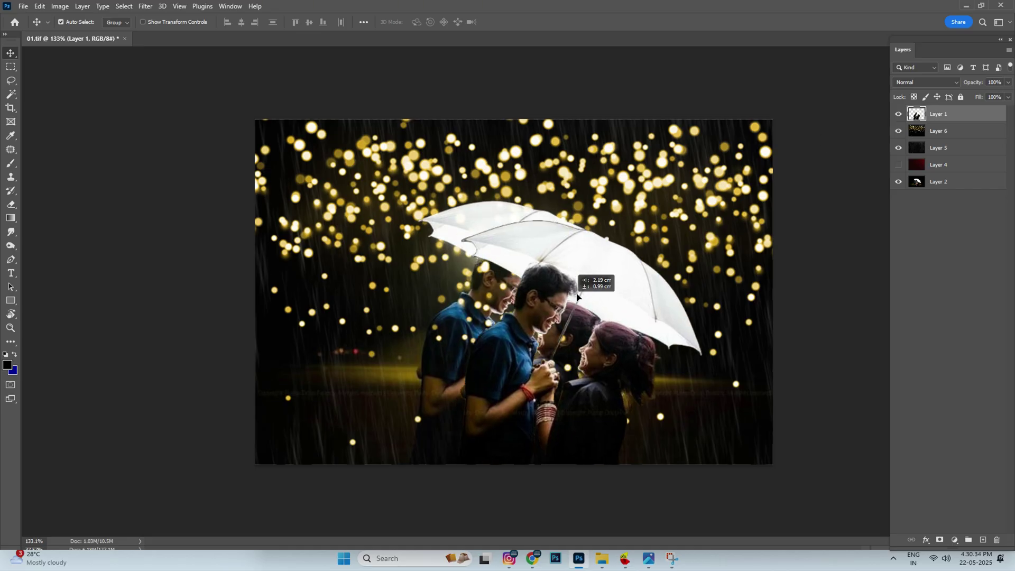
left_click(899, 182)
left_click(899, 182)
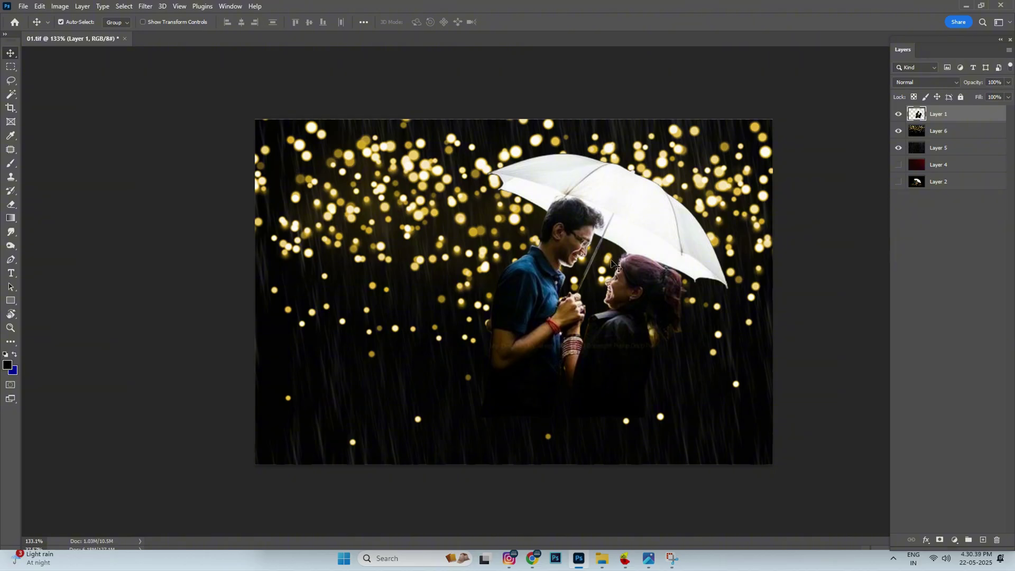
left_click(639, 244)
left_click(899, 182)
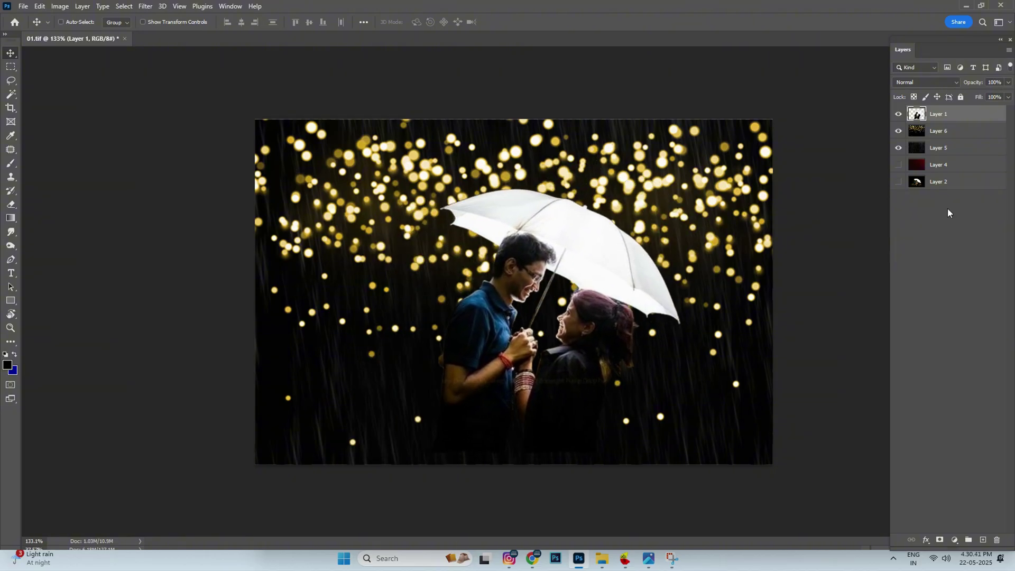
left_click(899, 181)
key("ctrl+z")
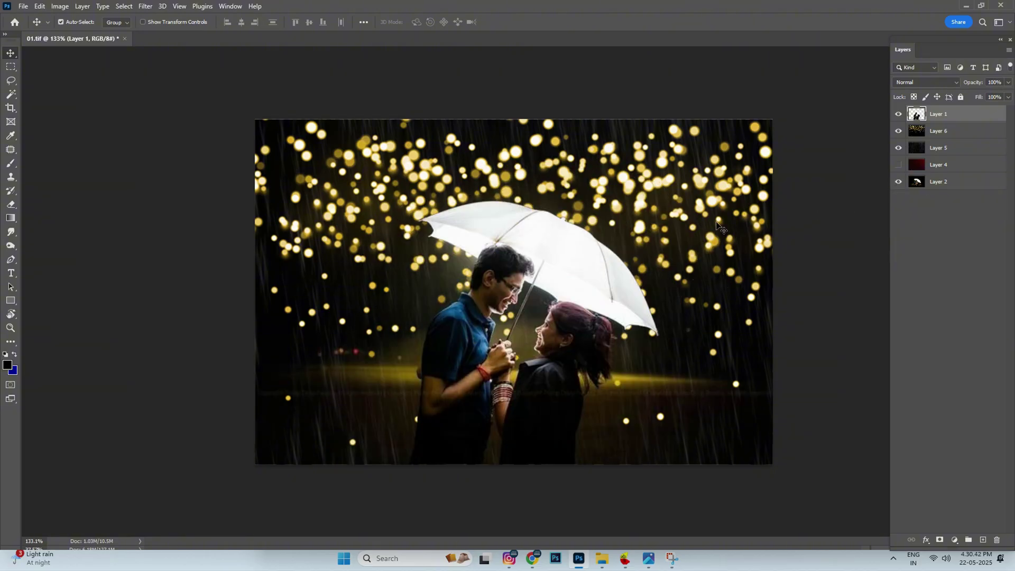
left_click_drag(508, 241, 576, 233)
key("ctrl+z")
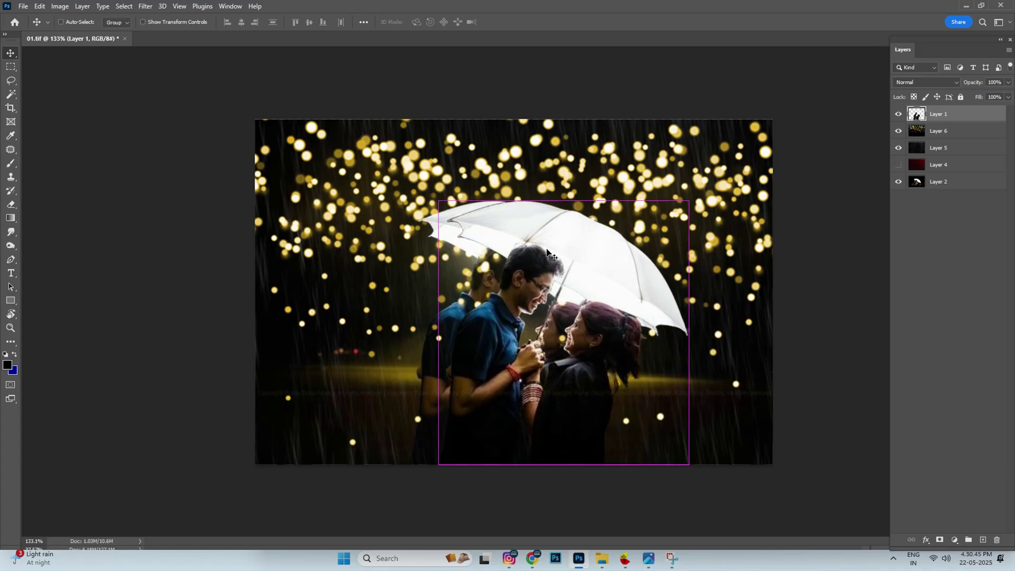
key("ctrl+o")
- Open 03.tif, the bench couple photo, and hide its snow overlay Layer 3
double_click(175, 302)
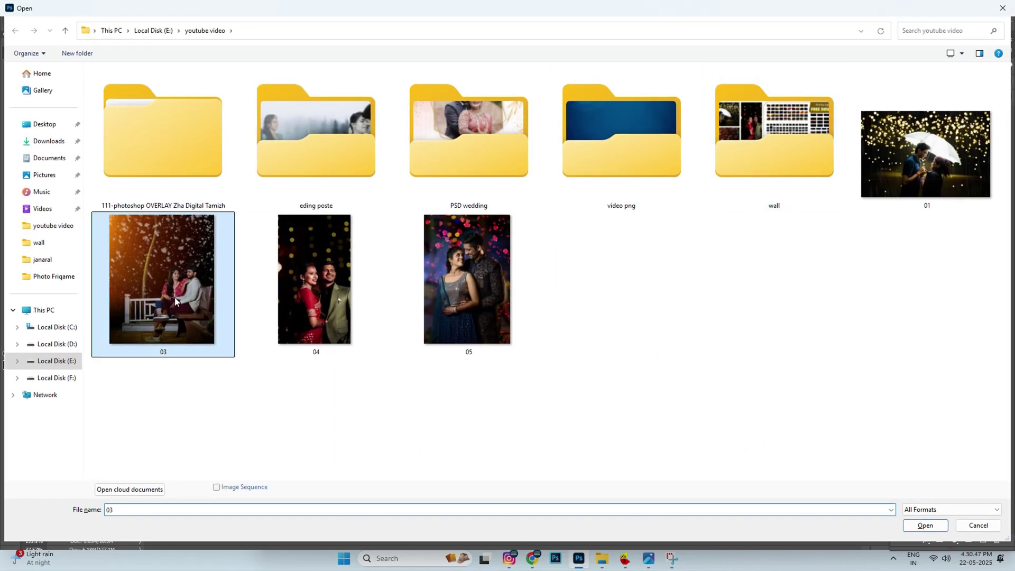
mouse_move(631, 280)
left_mouse_down()
mouse_move(582, 272)
mouse_move(631, 279)
left_mouse_up()
left_click(629, 172)
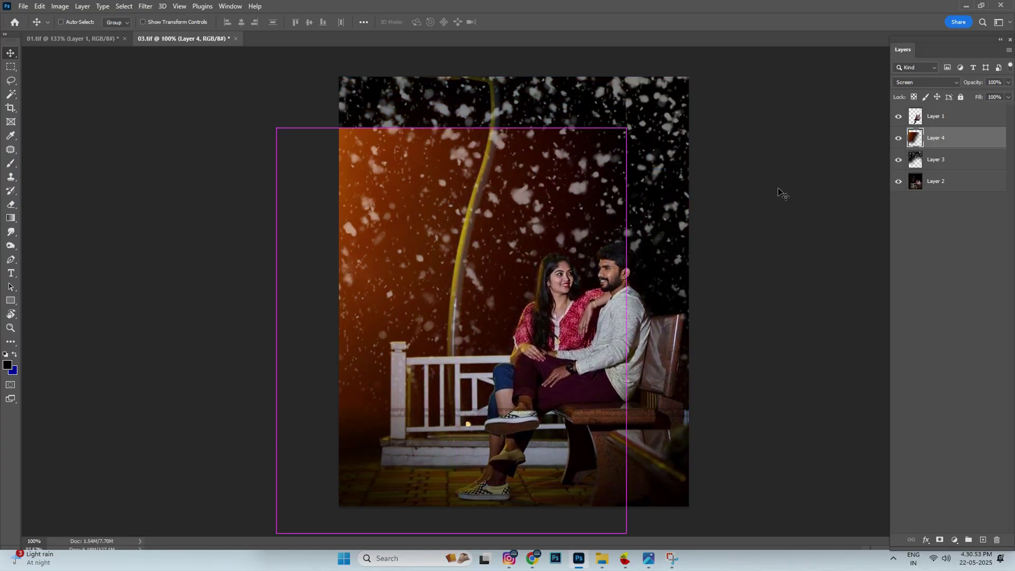
left_click_drag(618, 173, 948, 156)
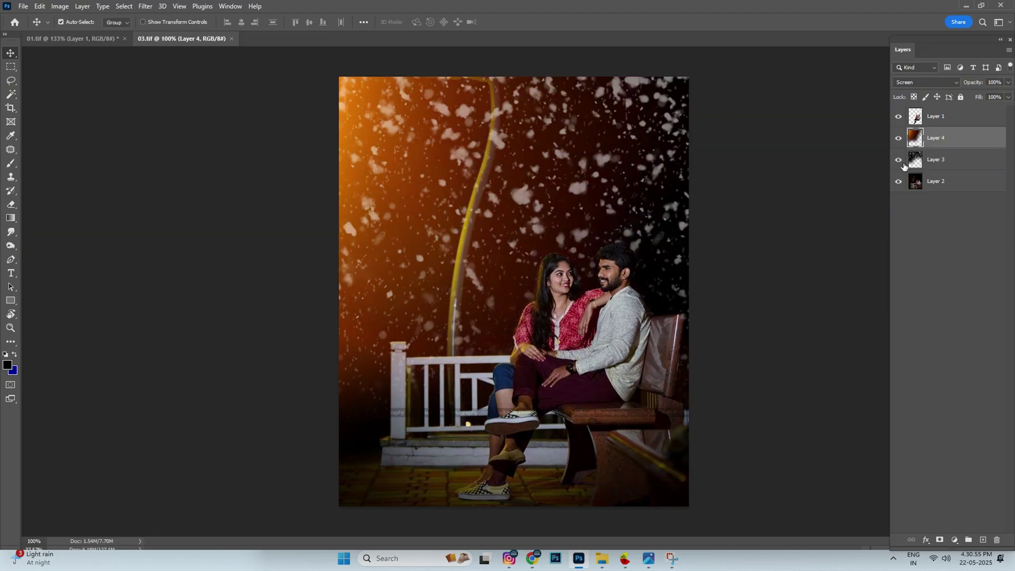
left_click(899, 160)
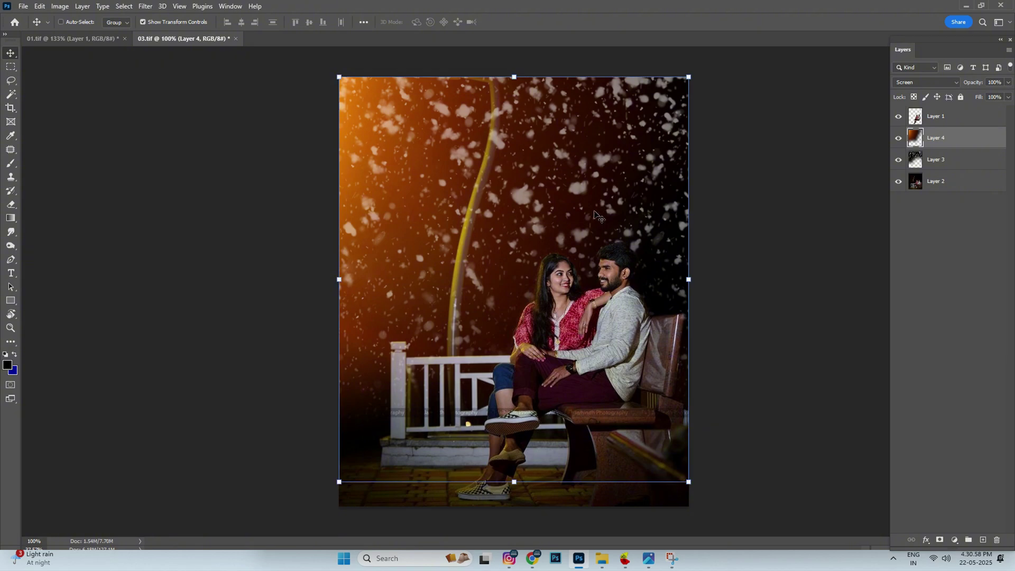
- Pick snow Layer 3 from the canvas, set it to 50% opacity, reposition it, and call up Open
right_click(620, 191)
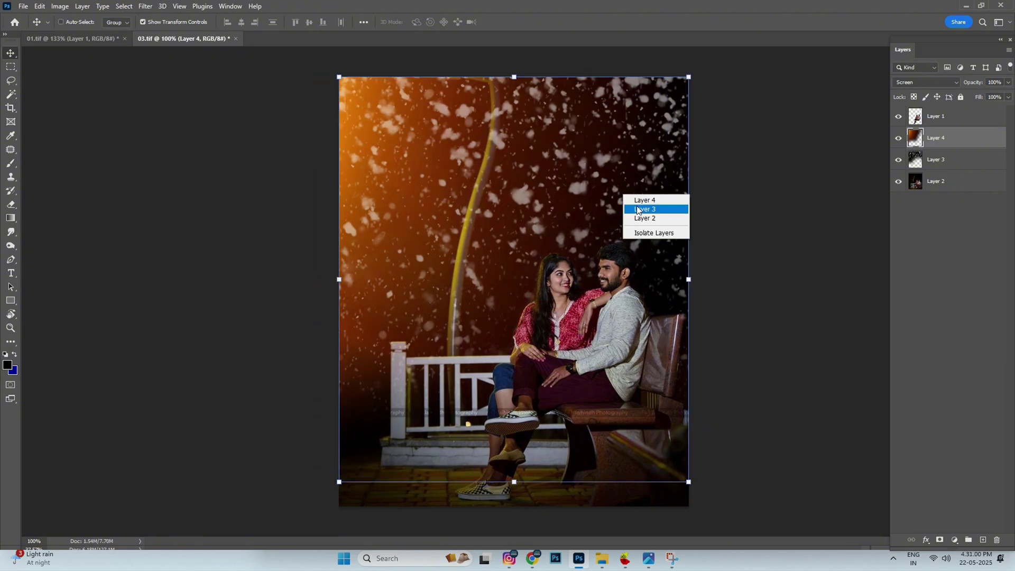
left_click(638, 210)
key("5")
mouse_move(641, 184)
left_mouse_down()
mouse_move(608, 176)
mouse_move(642, 206)
left_mouse_up()
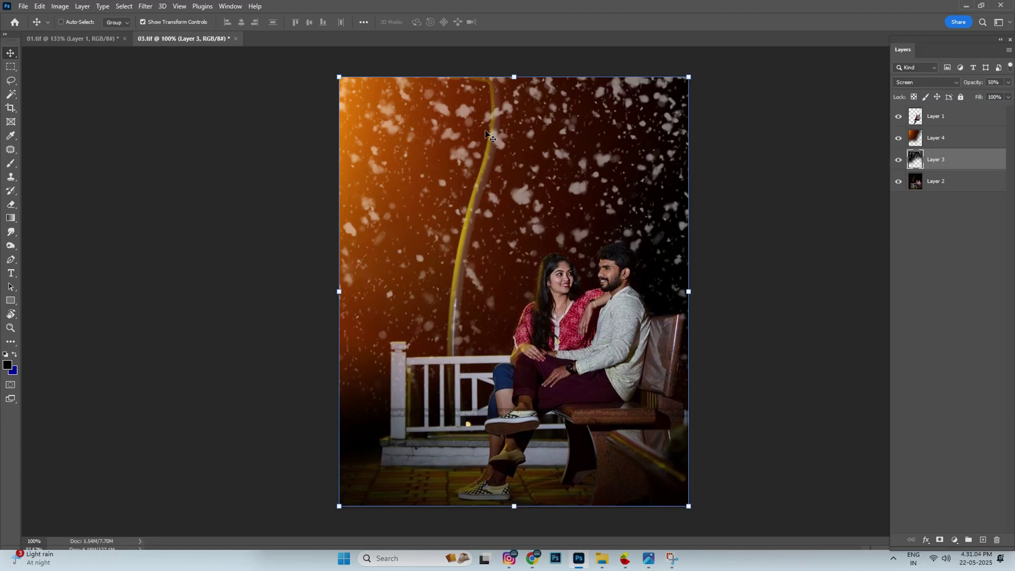
key("ctrl+o")
- Open 04.tif and align its couple Layer 1 and bokeh overlay Layer 3
double_click(335, 271)
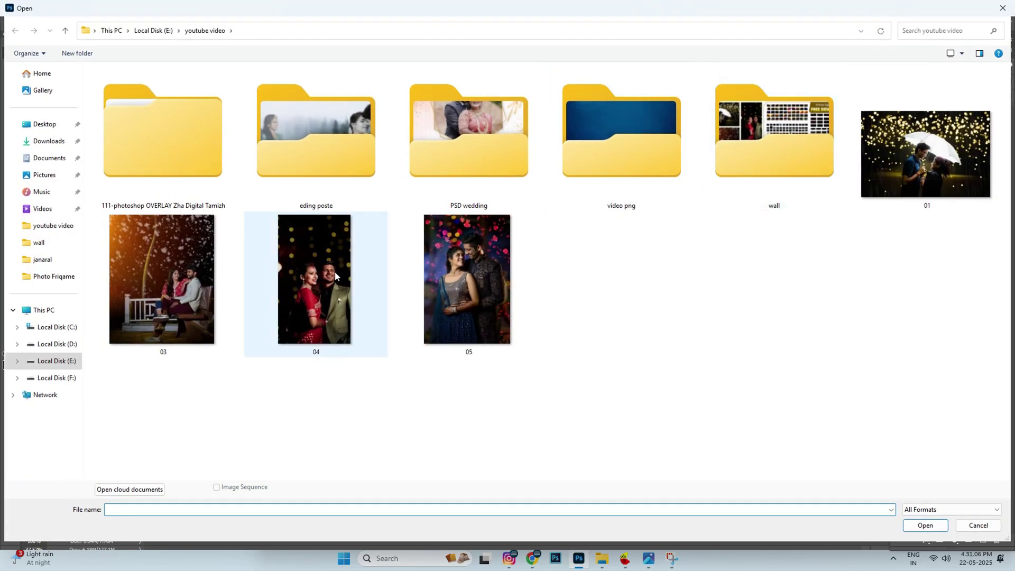
left_click_drag(573, 305, 587, 280)
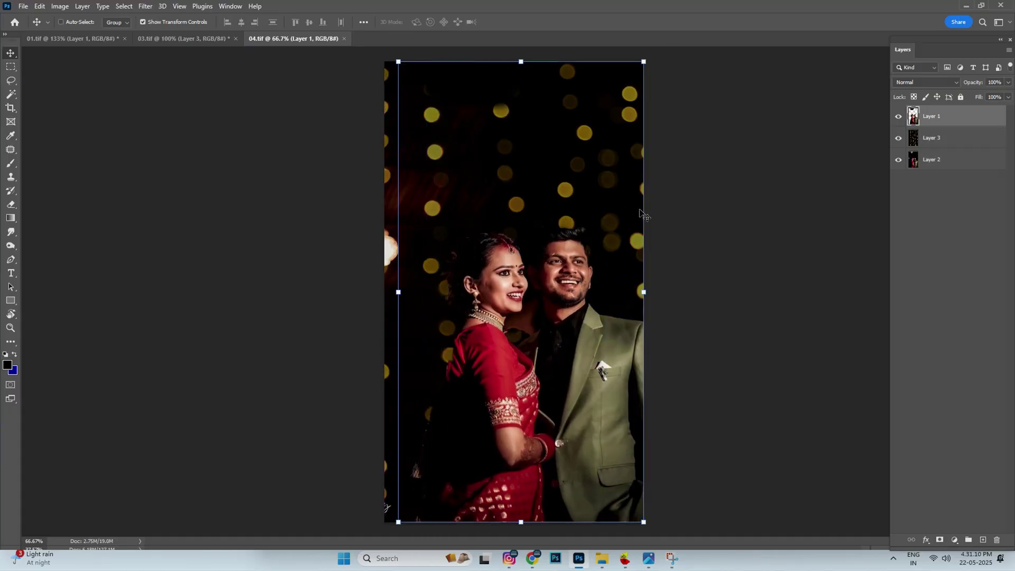
left_click(926, 139)
mouse_move(508, 249)
left_mouse_down()
mouse_move(436, 243)
mouse_move(518, 251)
left_mouse_up()
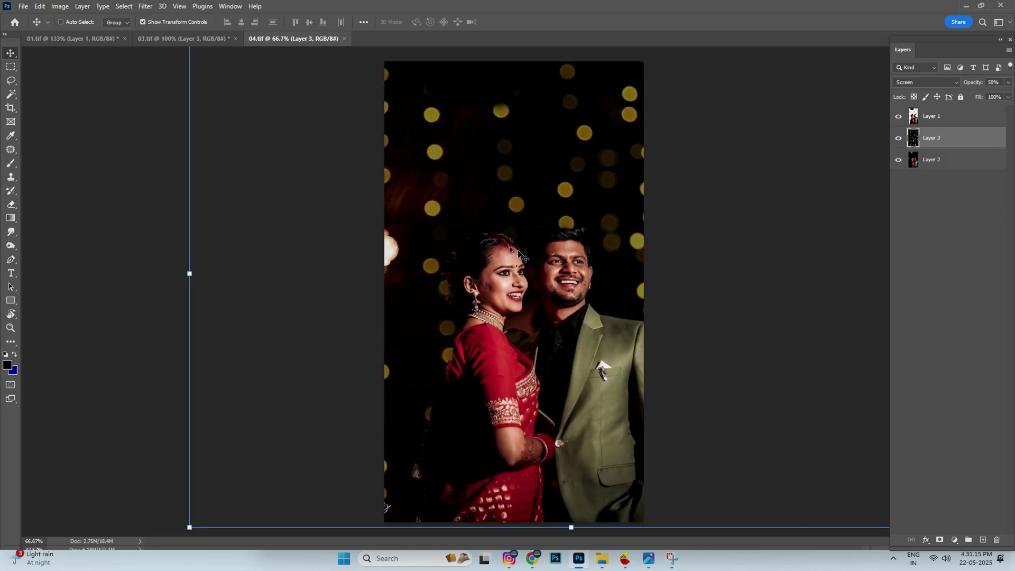
key("ctrl")
- Open 05.tif, realign the couple cutout, and adjust the rose-petal overlay Layer 3
key("ctrl+o")
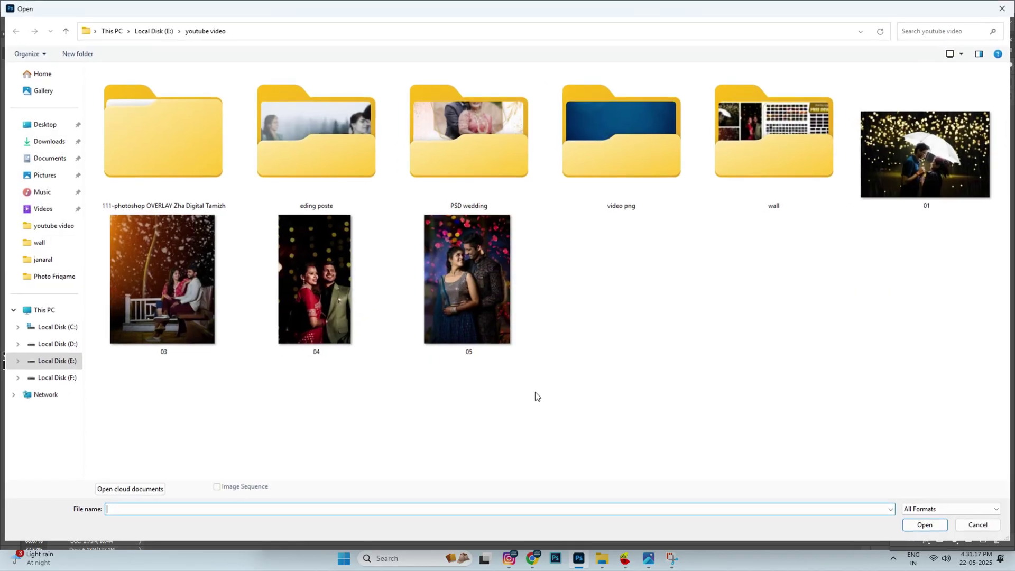
double_click(443, 297)
left_click_drag(508, 225, 603, 172)
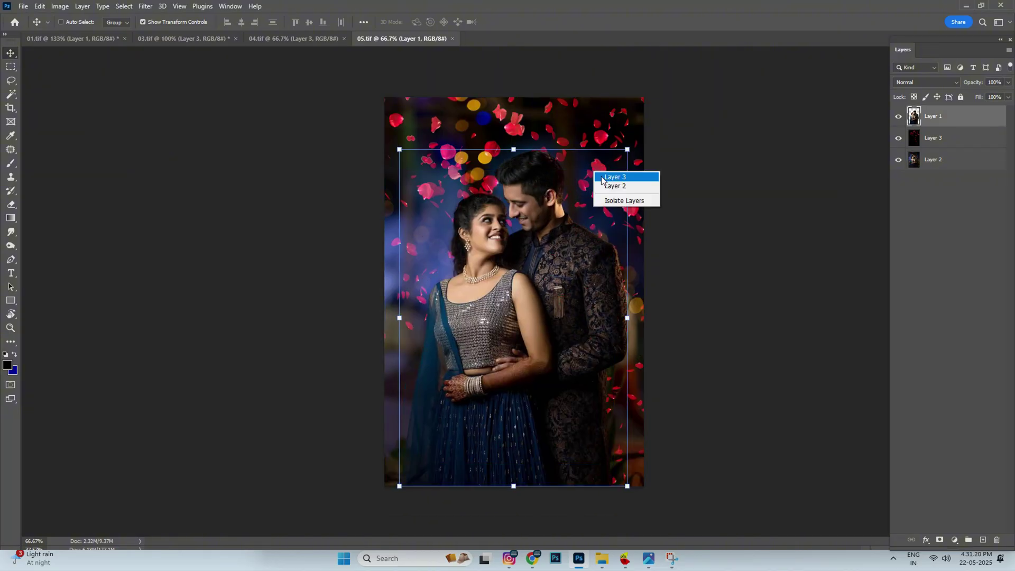
left_click(615, 177)
mouse_move(612, 175)
left_mouse_down()
mouse_move(139, 324)
mouse_move(607, 270)
left_mouse_up()
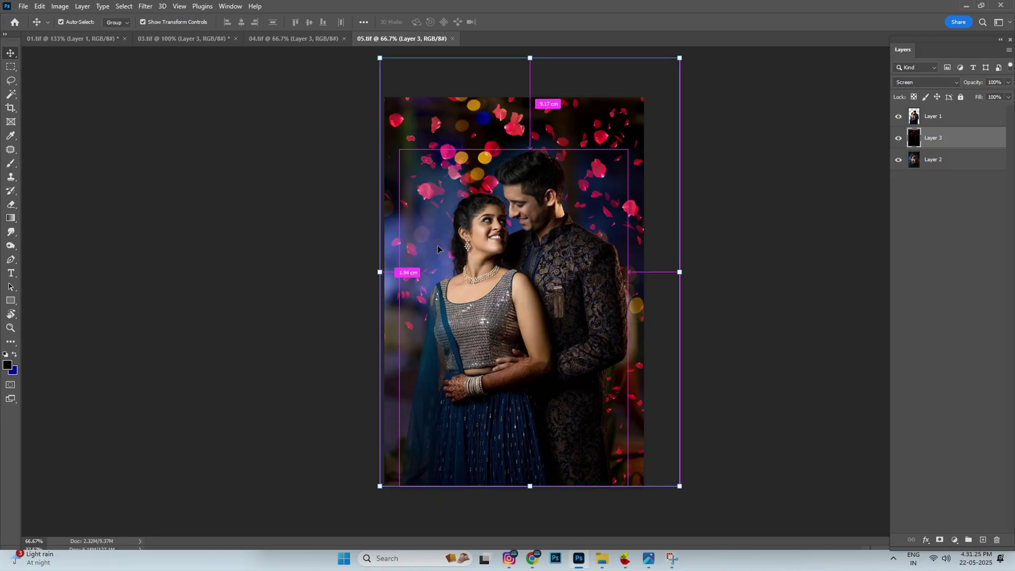
left_click_drag(438, 249, 438, 249)
- Select the Rectangular Marquee tool and zoom out of the view
scroll(559, 255, "down", 1)
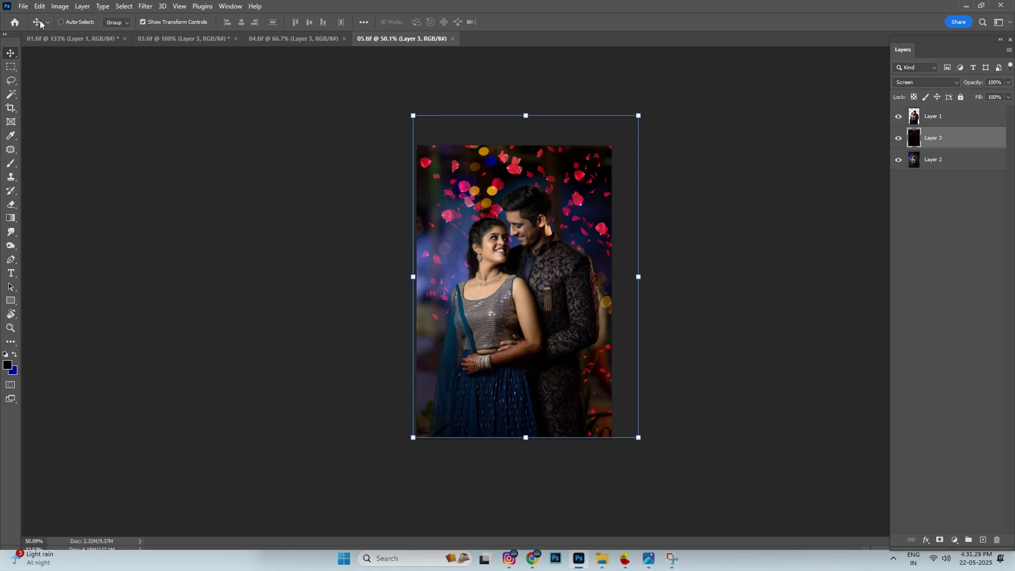
left_click(11, 66)
scroll(351, 222, "down", 1)
scroll(351, 222, "down", 2)
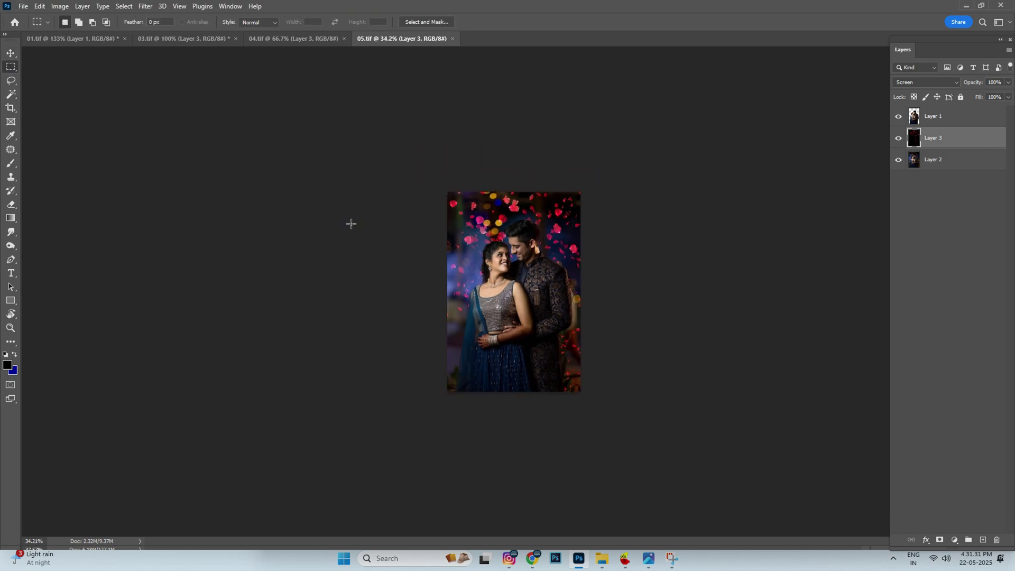
scroll(351, 222, "down", 3)
scroll(351, 222, "down", 1)
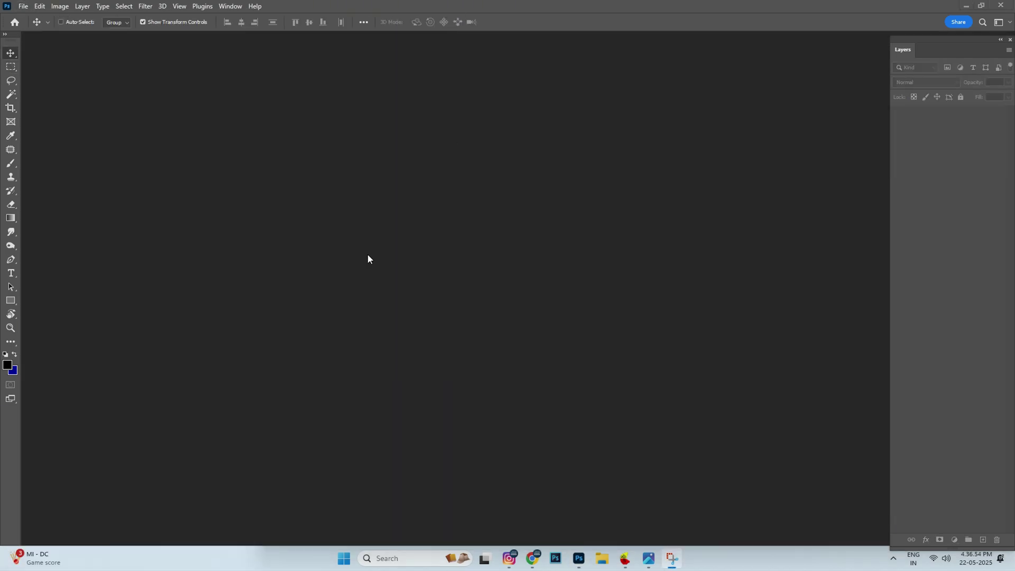
- Reopen 04.tif and select the cut-out couple layer
left_click(23, 7)
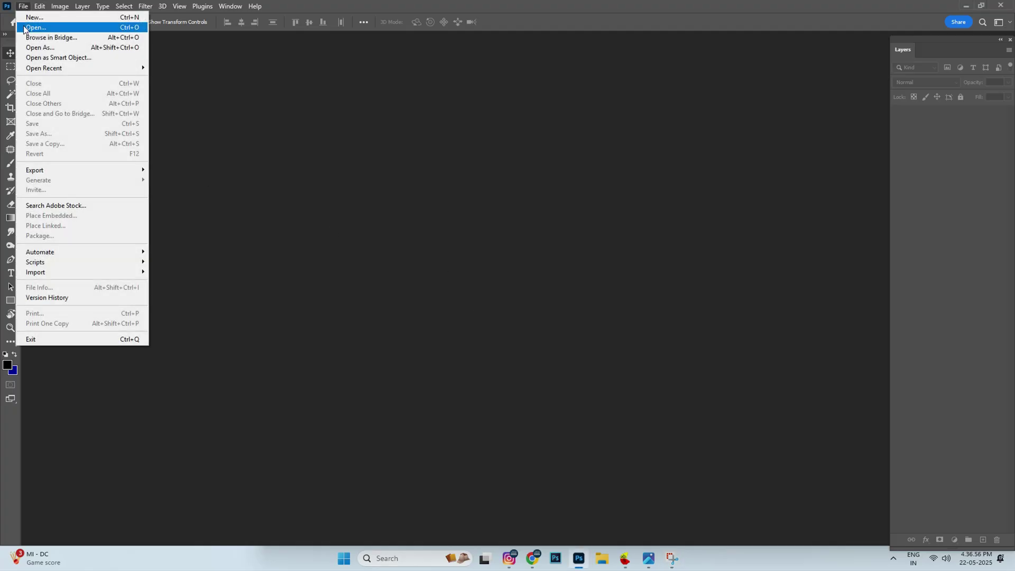
left_click(26, 29)
double_click(164, 137)
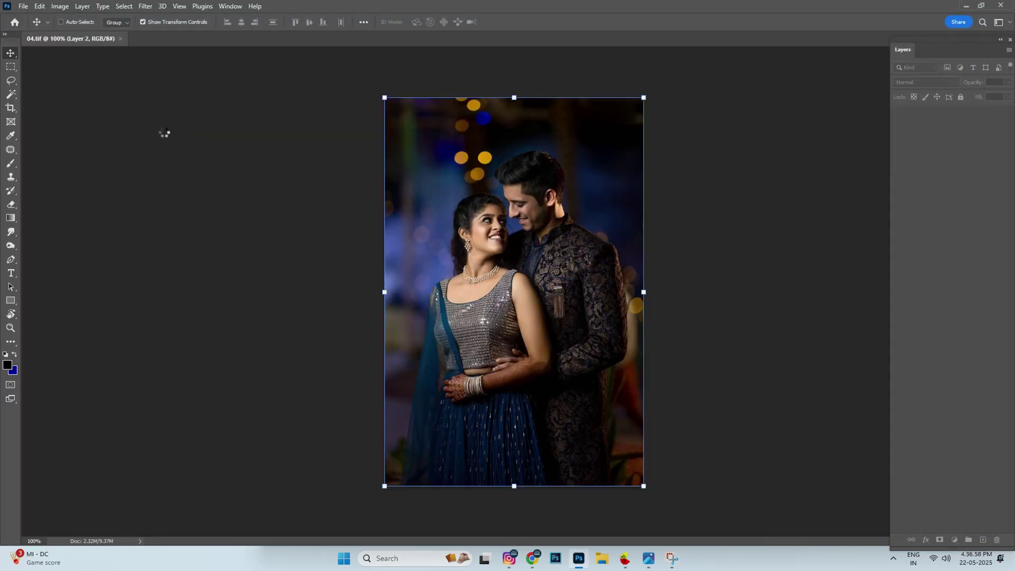
scroll(471, 254, "up", 1)
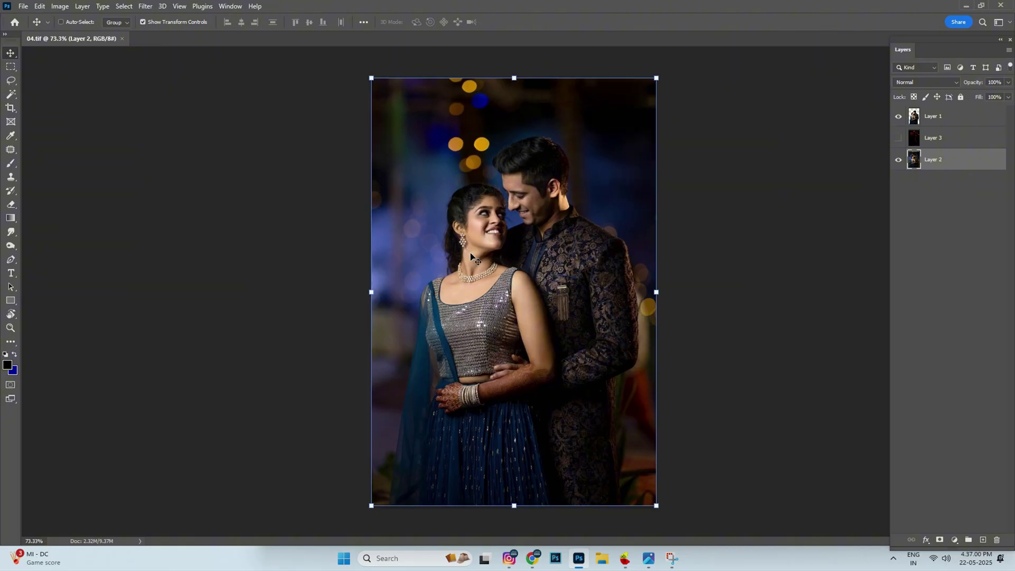
left_click(507, 246)
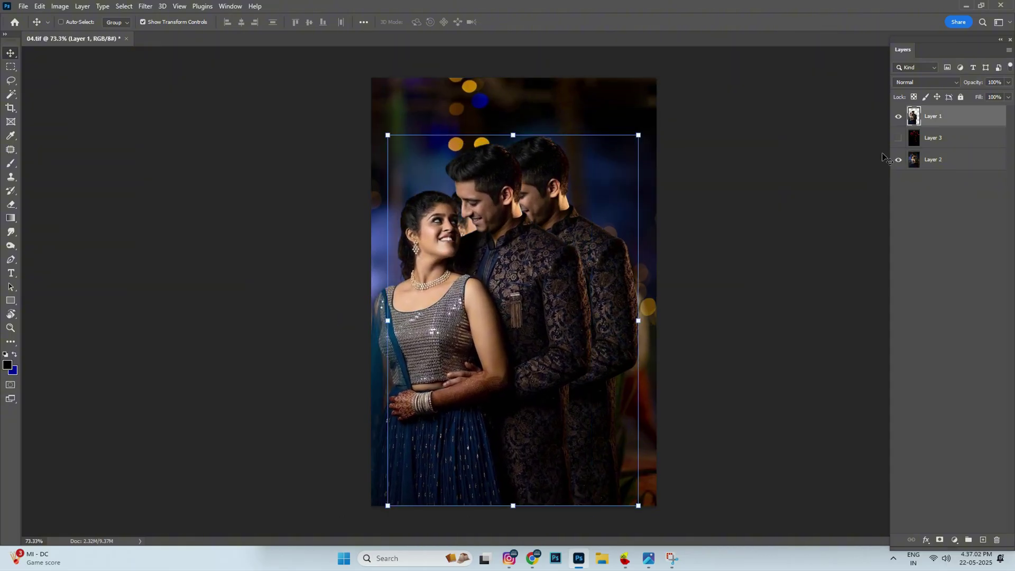
- Toggle the background photo's visibility and select the unused hidden layer
left_click(899, 159)
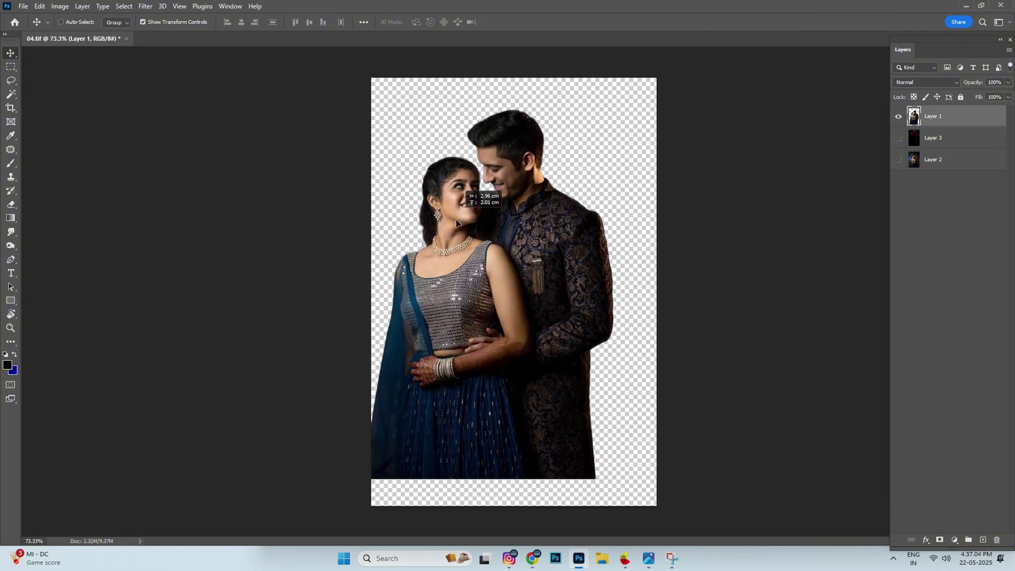
key("ctrl")
left_click(898, 160)
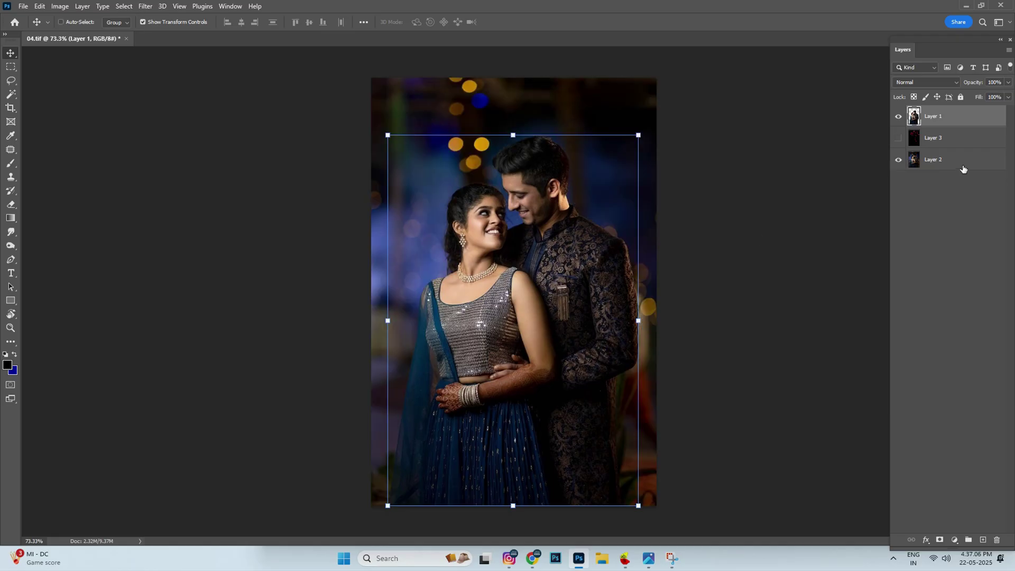
left_click(952, 142)
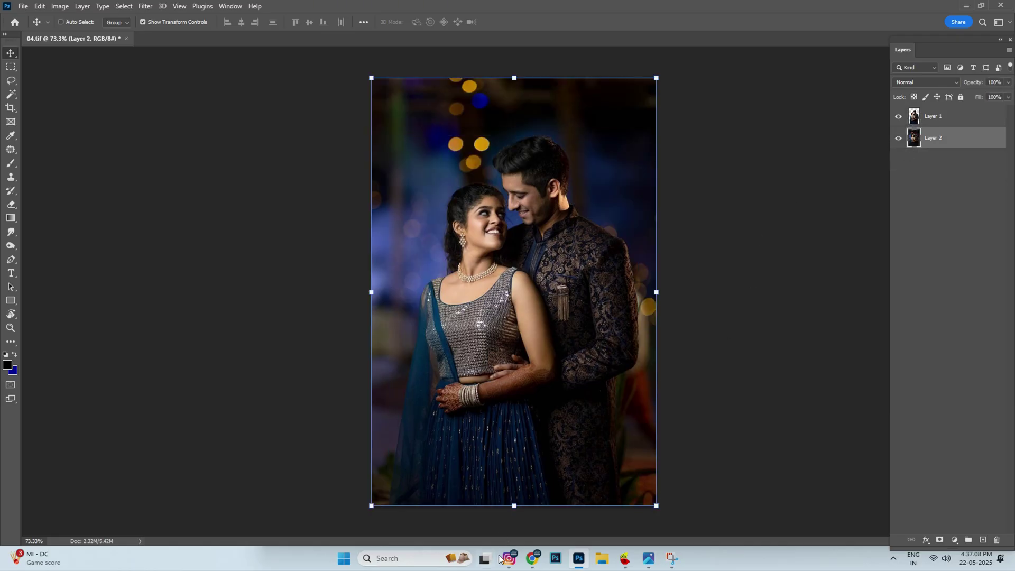
left_click(536, 560)
- Move the cut-out couple over the photo, toggling layers to check the alignment
mouse_move(545, 226)
left_mouse_down()
mouse_move(552, 257)
mouse_move(505, 162)
left_mouse_up()
left_click(899, 116)
left_click(899, 116)
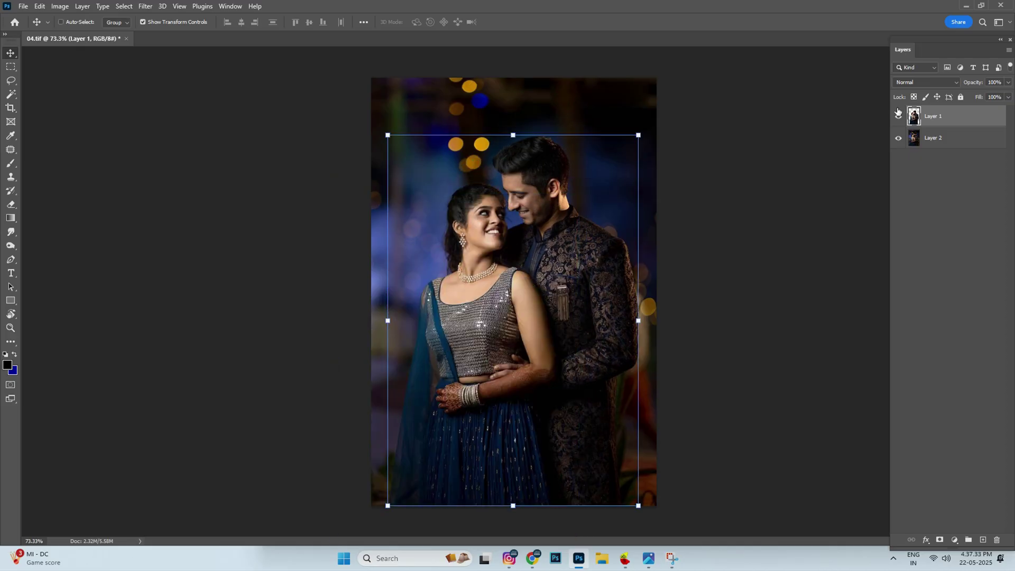
left_click(899, 138)
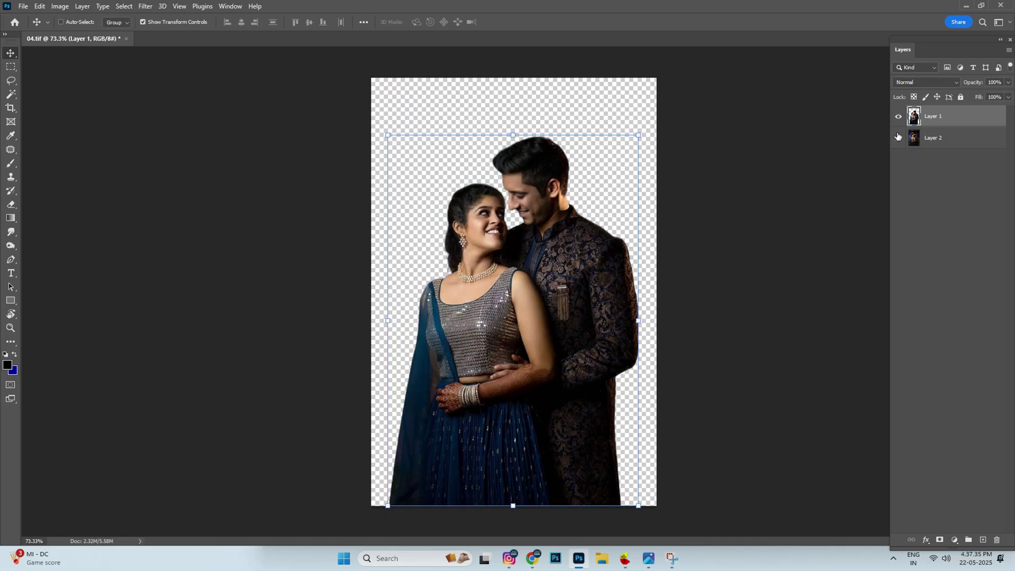
- Show the background again and open DG Photoshop (73) from E:\youtube video\111-photoshop OVERLAY Zha Digital Tamizh\New folder
left_click(897, 138)
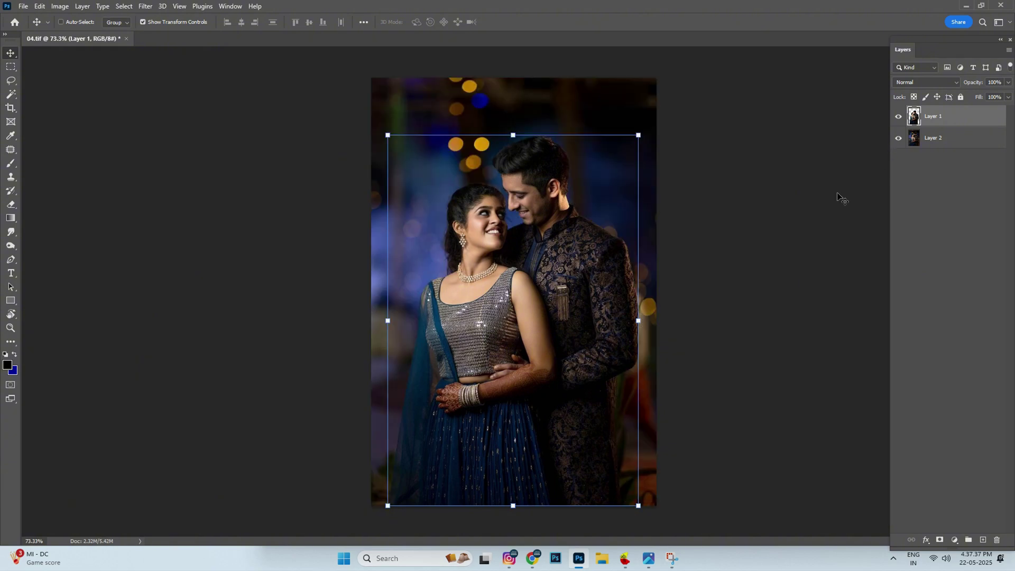
left_click(23, 6)
left_click(32, 25)
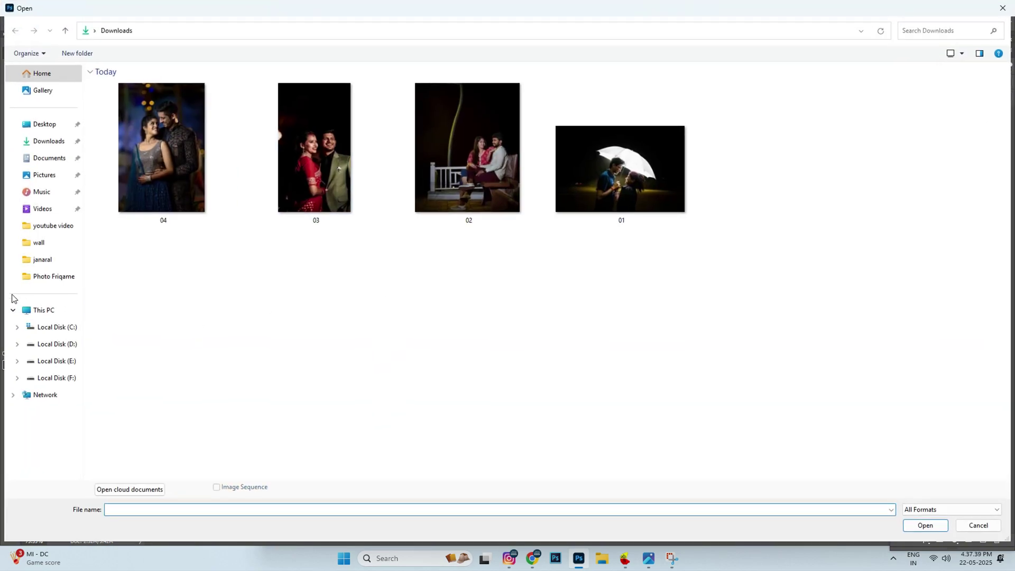
left_click(58, 362)
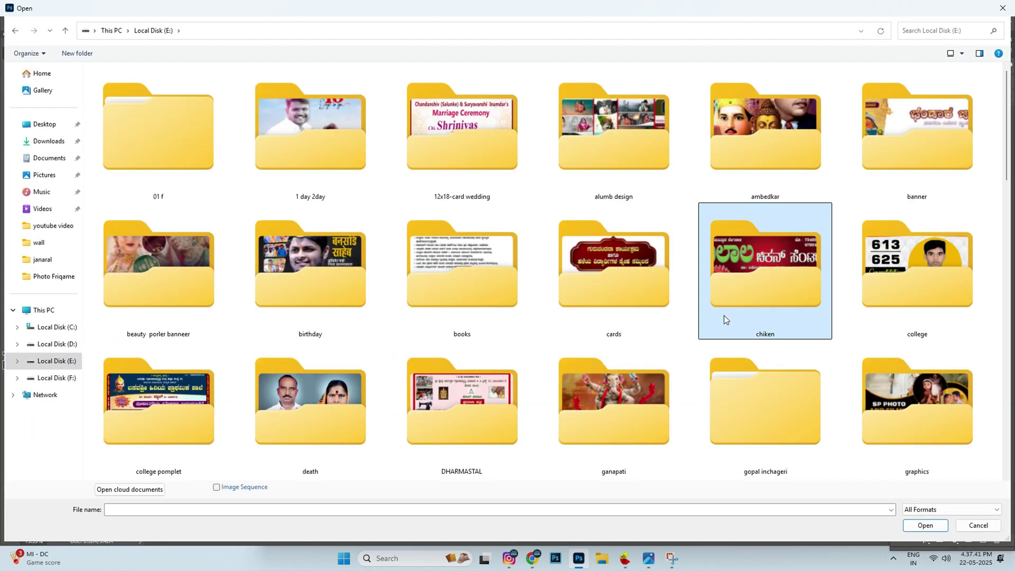
scroll(804, 286, "down", 10)
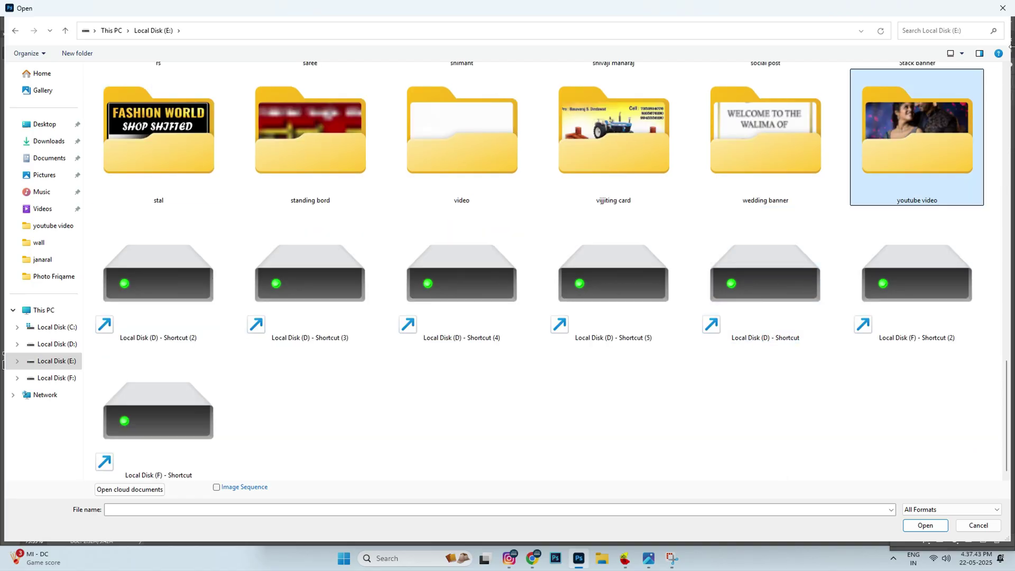
double_click(917, 133)
double_click(212, 126)
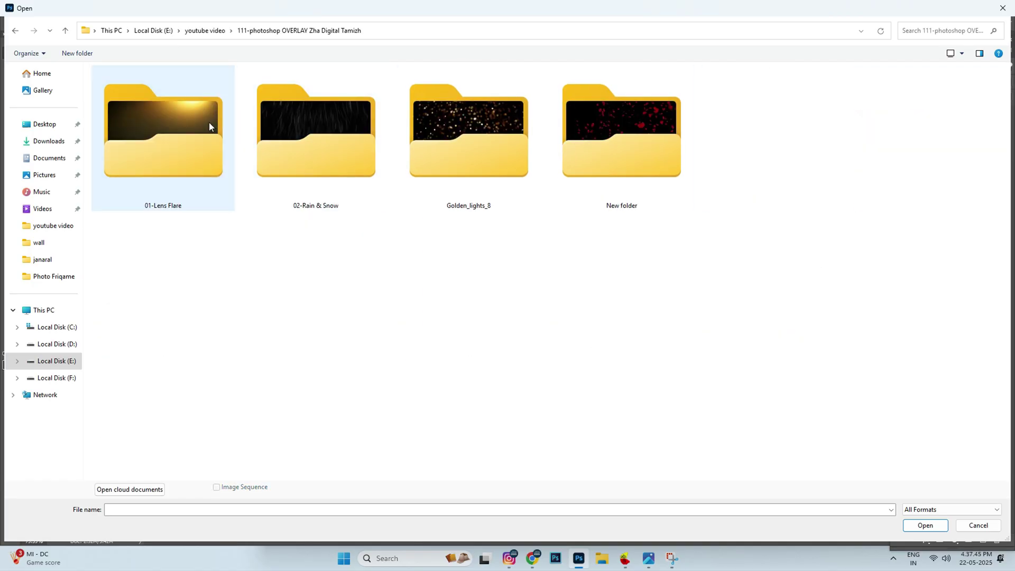
double_click(618, 140)
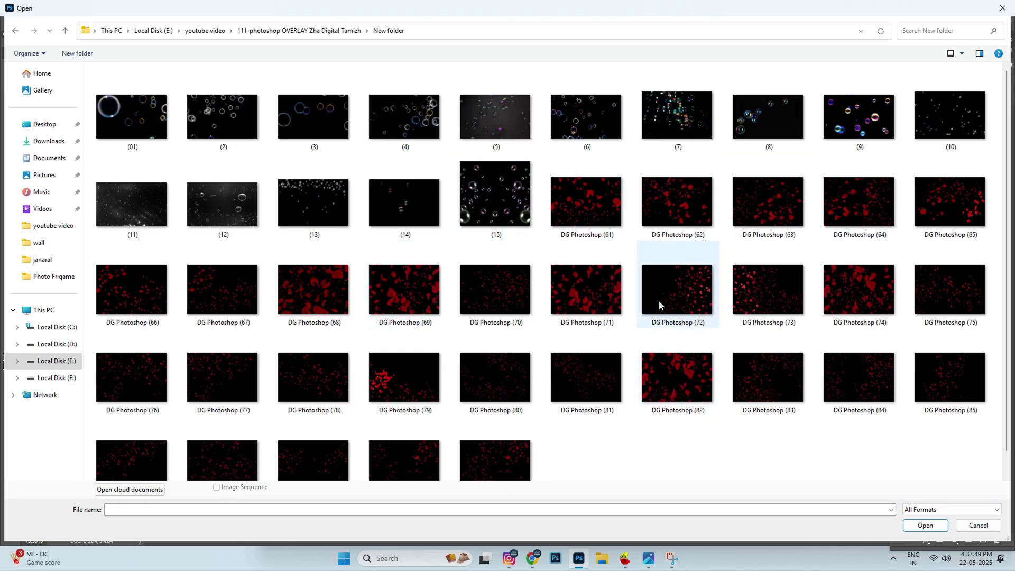
double_click(743, 299)
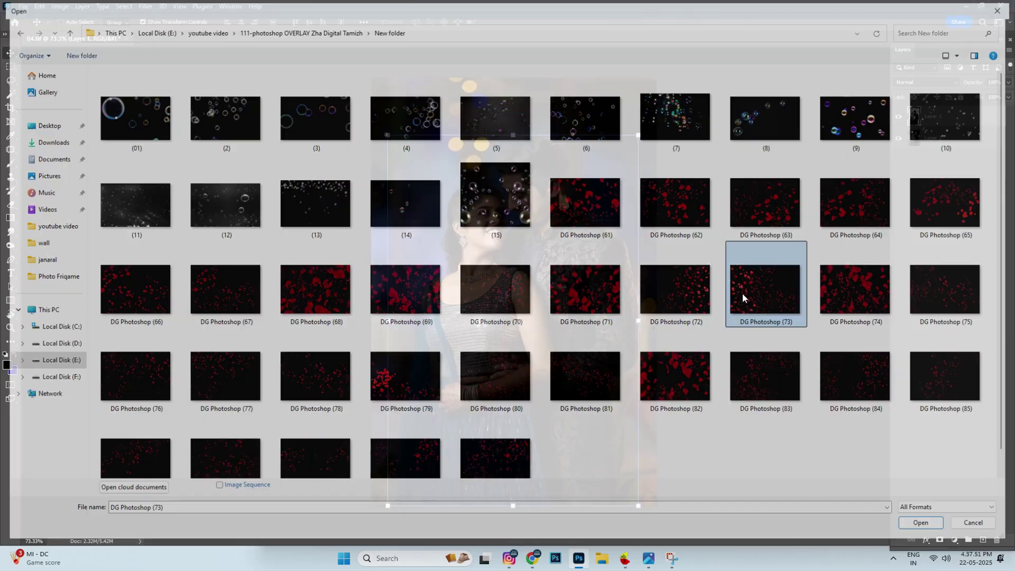
scroll(474, 294, "down", 2)
scroll(285, 296, "up", 3)
scroll(284, 296, "down", 3)
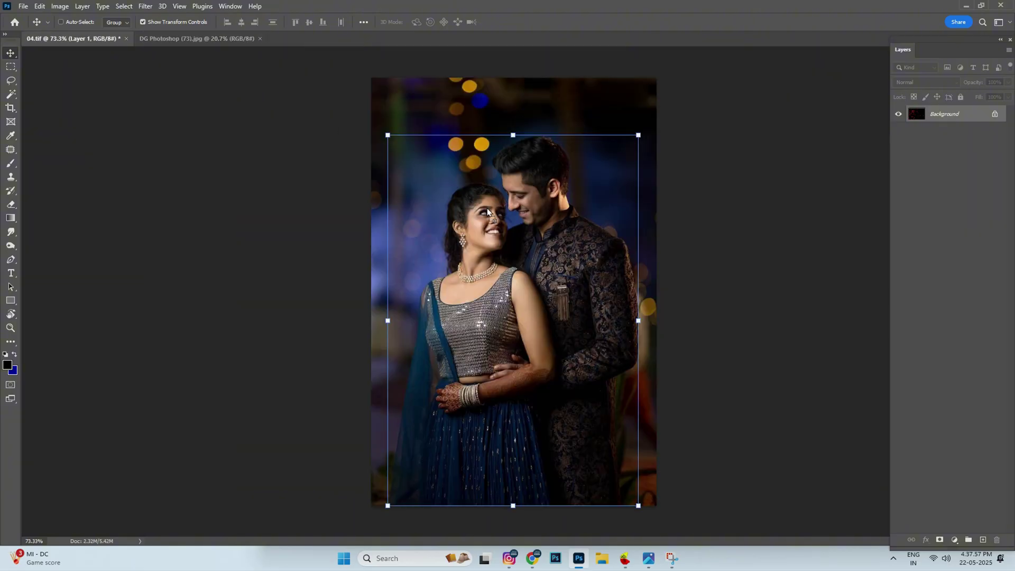
- Drop the petal image into 04.tif, scale it down, and rotate it 90° counter-clockwise
left_click_drag(80, 46, 487, 208)
scroll(552, 218, "down", 3)
scroll(552, 219, "down", 2)
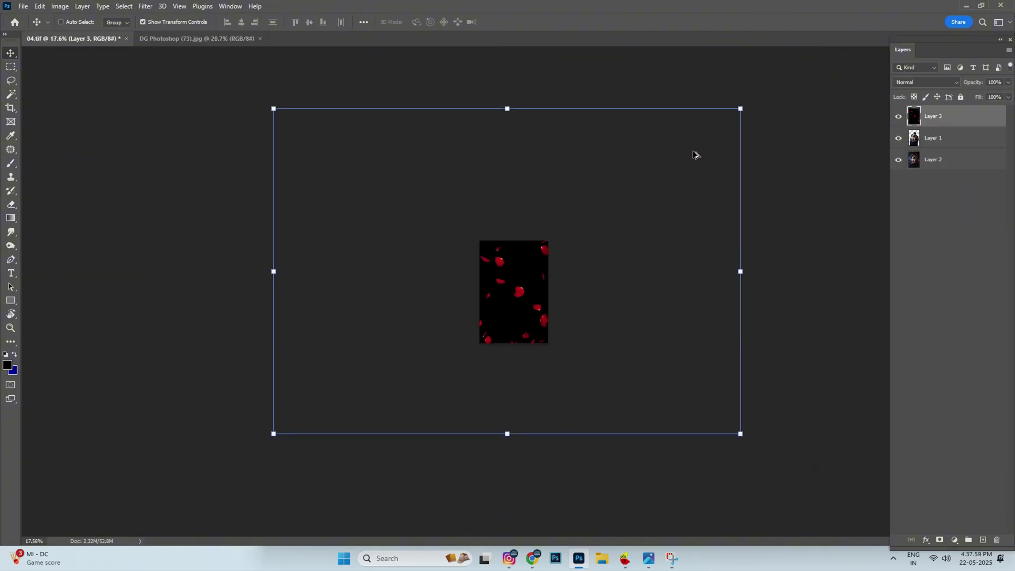
left_click_drag(740, 109, 529, 233)
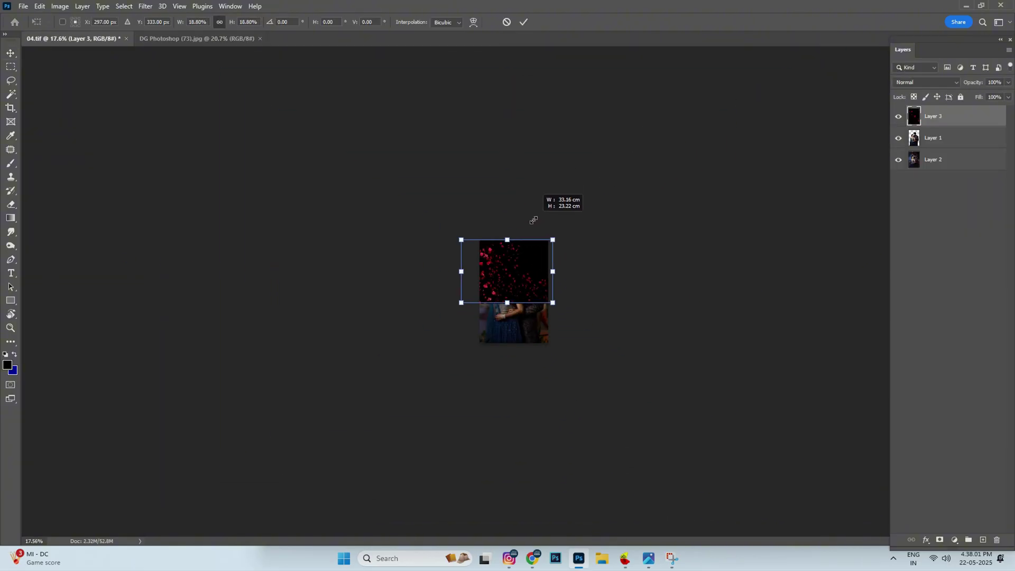
right_click(515, 281)
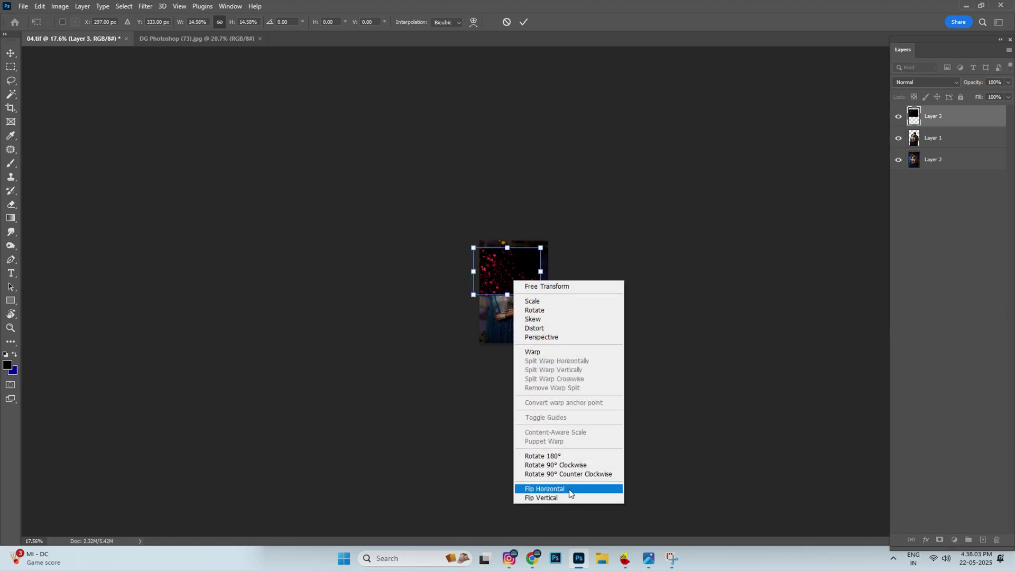
left_click(571, 474)
scroll(514, 292, "up", 2)
scroll(514, 292, "up", 2)
- Flip the petals vertically, enlarge and position them to cover the photo, and commit
right_click(519, 250)
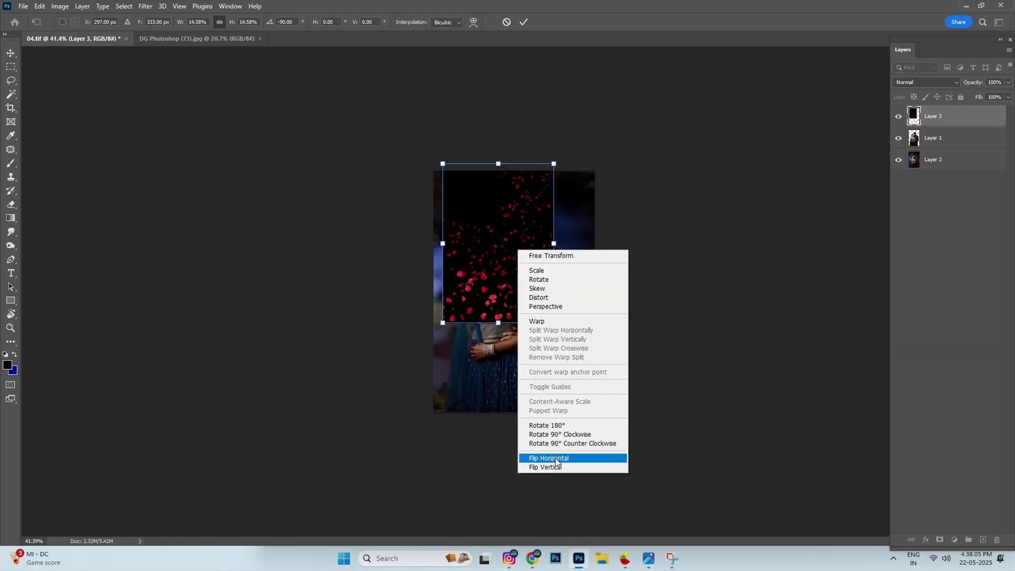
left_click(554, 467)
left_click_drag(516, 326, 558, 385)
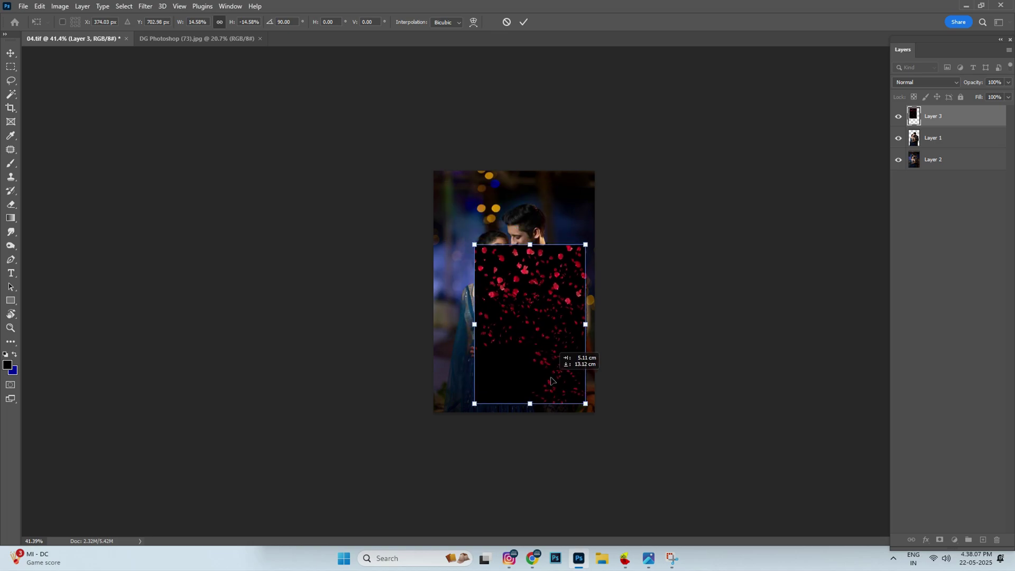
left_click_drag(491, 249, 425, 136)
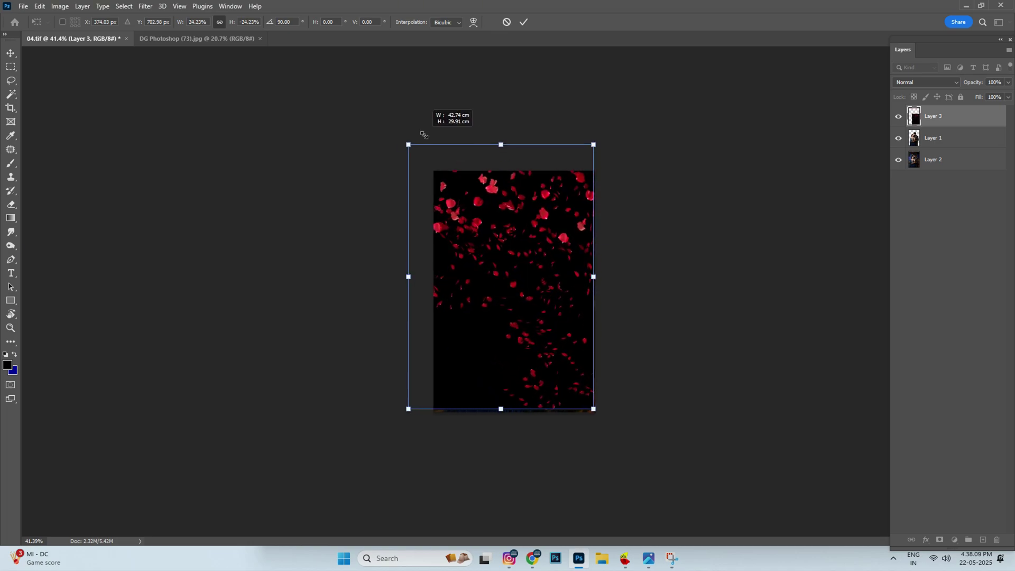
left_click_drag(489, 214, 497, 224)
key("Return")
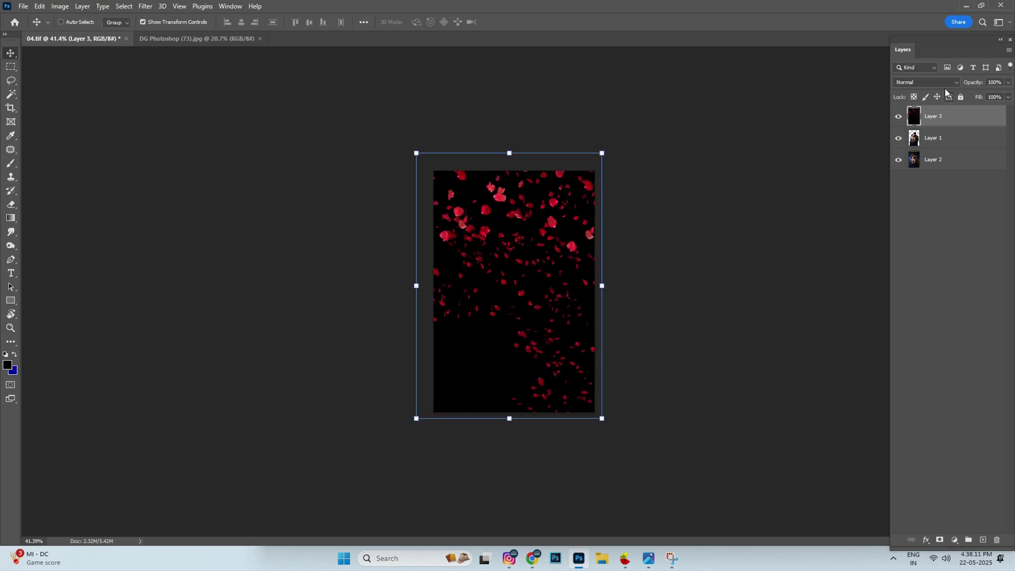
- Set petal Layer 3 to Screen blending and stack the couple Layer 1 above it
left_click(939, 83)
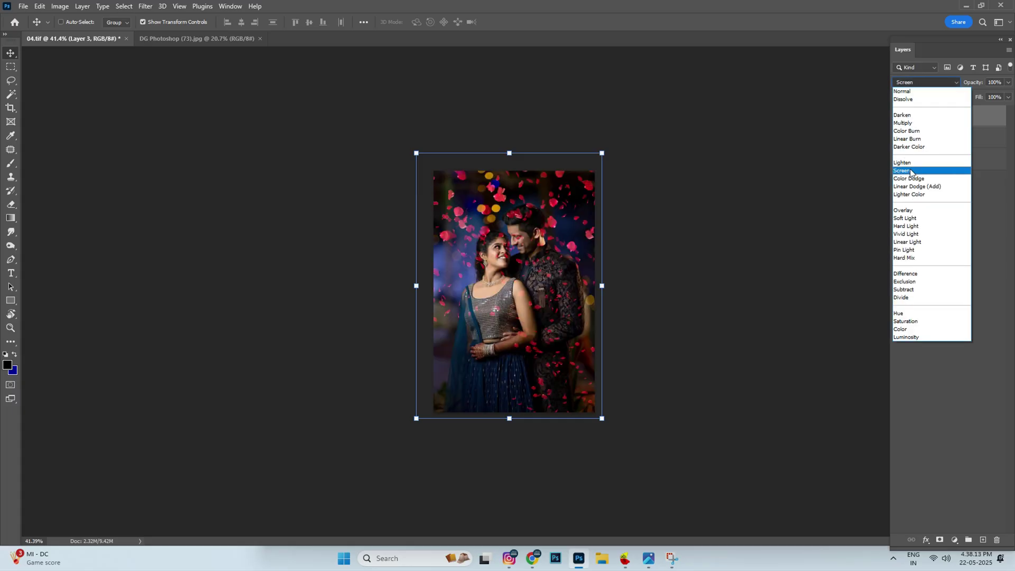
left_click(911, 170)
left_click(958, 140)
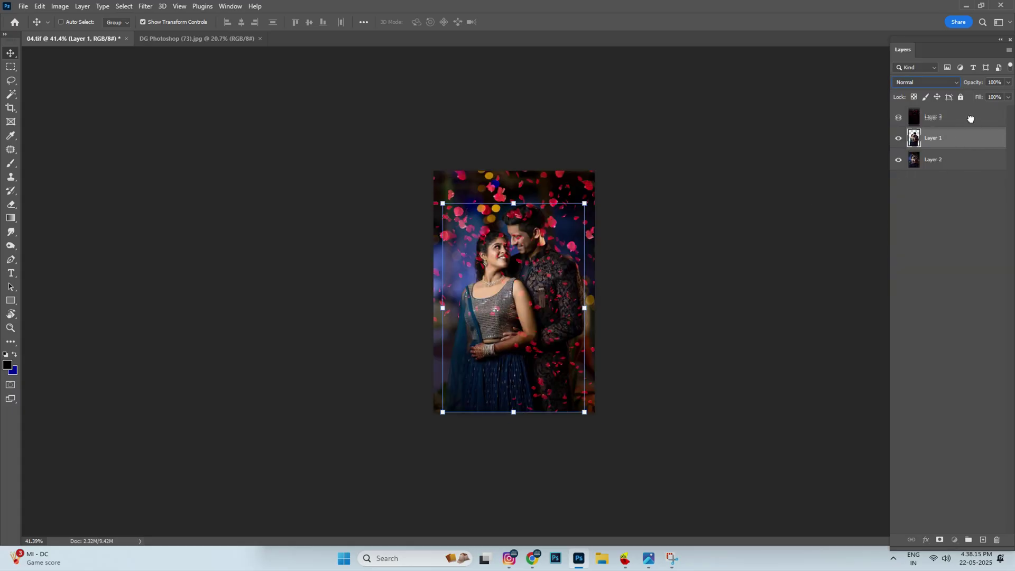
left_click_drag(969, 141, 968, 143)
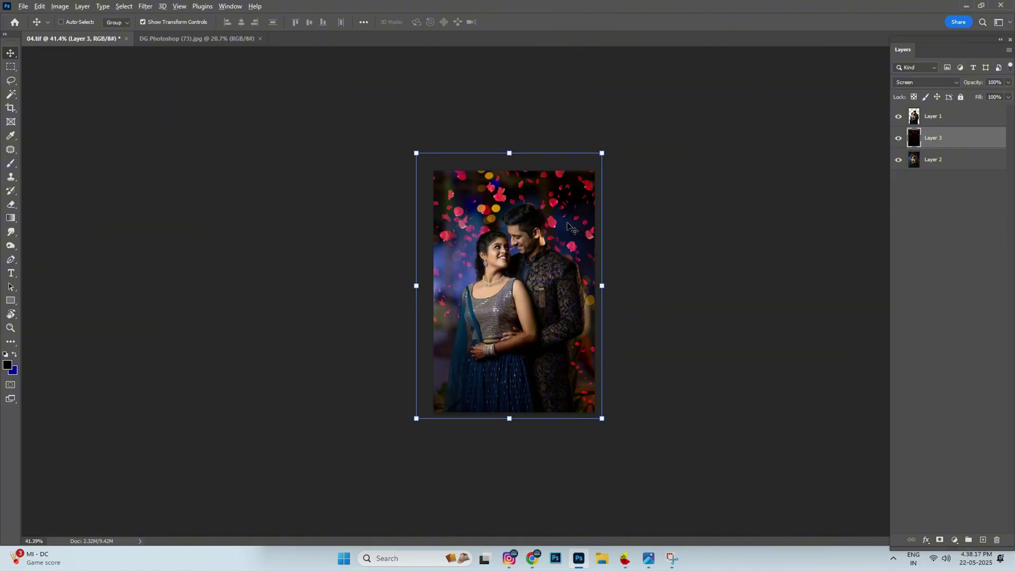
- Reposition the petals behind the couple and close the DG Photoshop (73).jpg tab
scroll(568, 228, "up", 3)
left_click_drag(568, 228, 575, 221)
scroll(608, 207, "up", 1)
scroll(619, 210, "down", 1)
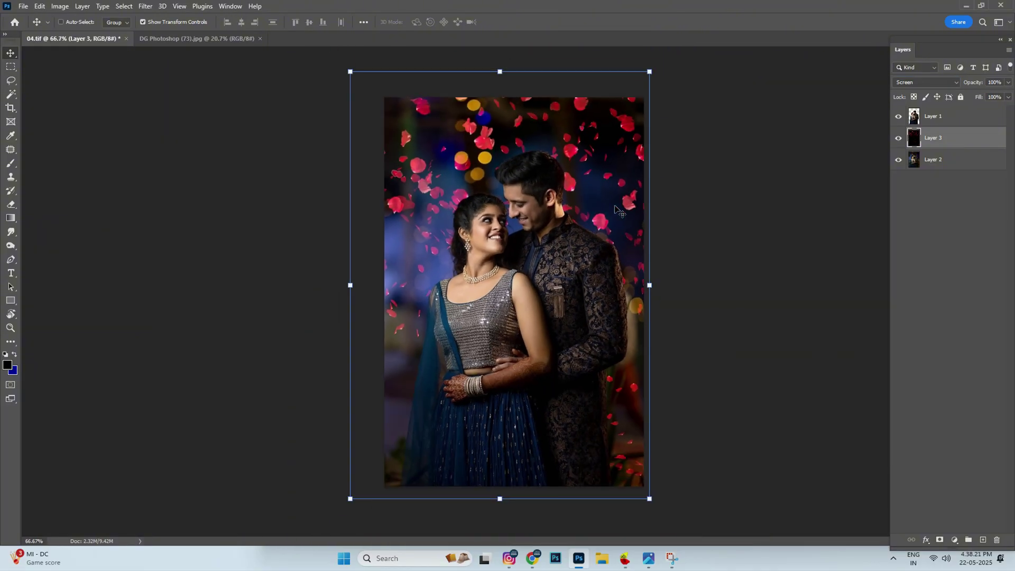
scroll(619, 210, "down", 1)
scroll(528, 271, "down", 2)
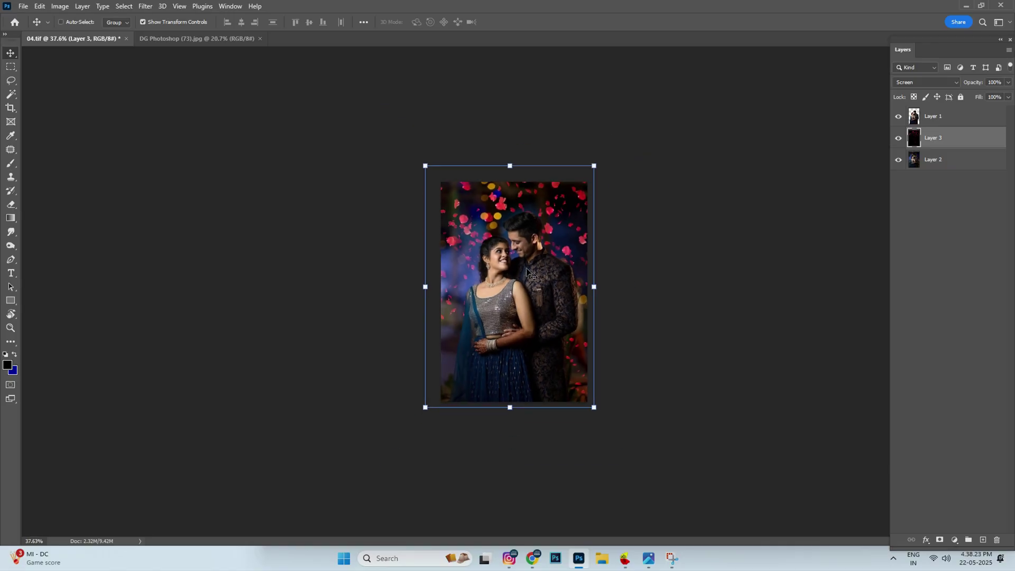
scroll(494, 294, "up", 2)
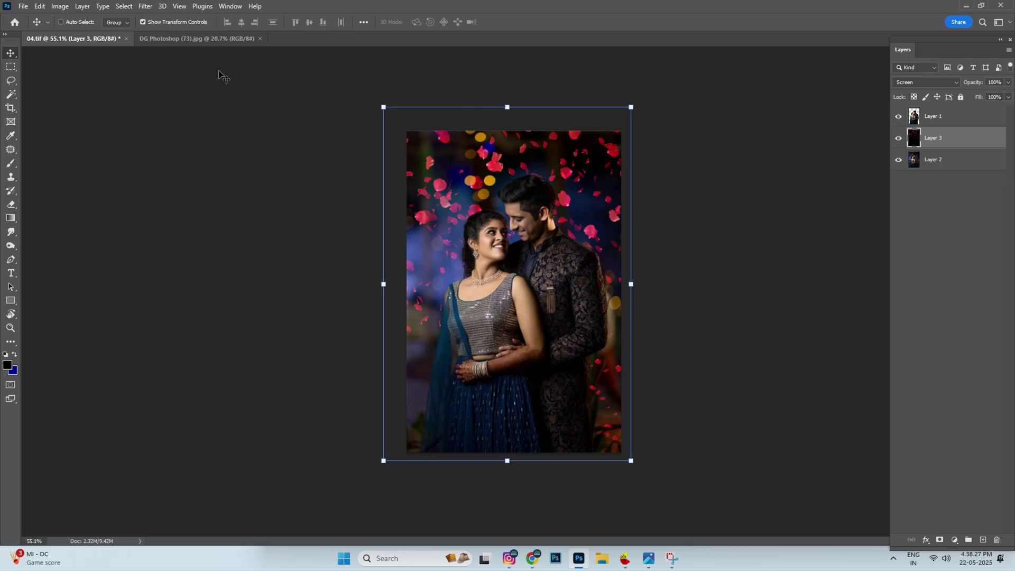
left_click(212, 39)
left_click(259, 39)
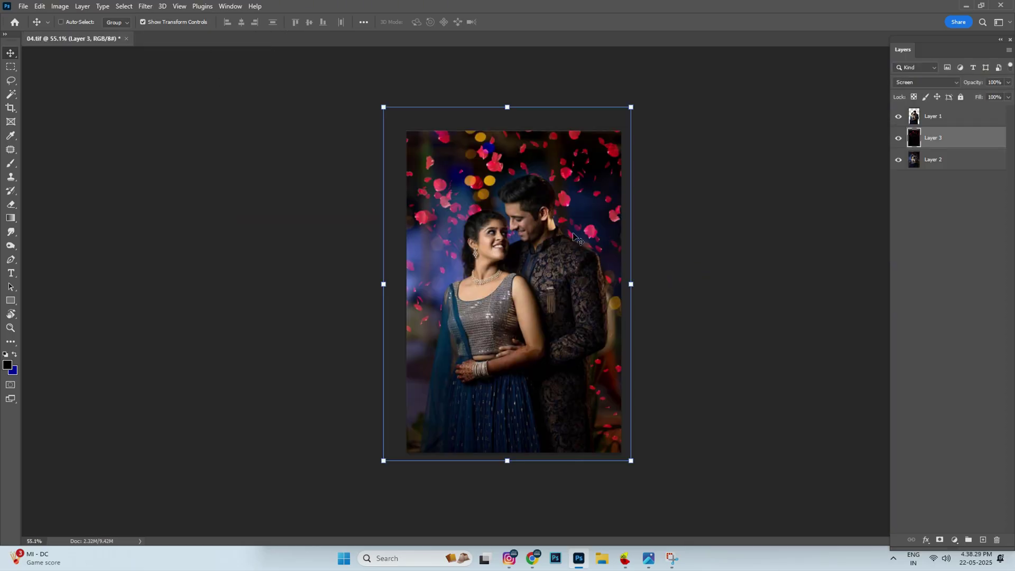
- Open 03.tif from the Desktop and drag its couple Layer 1 into alignment over the photo
key("ctrl+o")
left_click(44, 124)
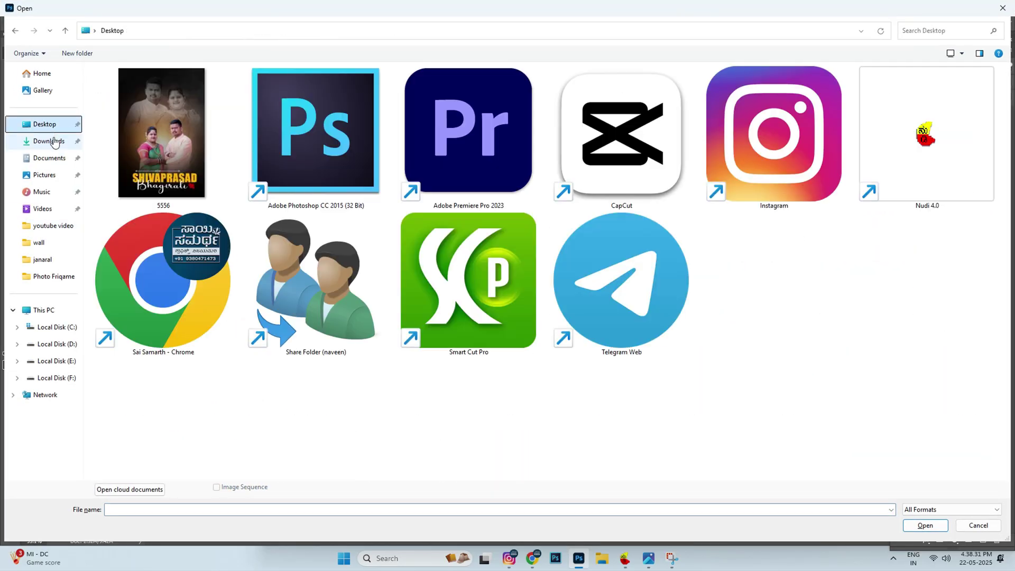
double_click(294, 130)
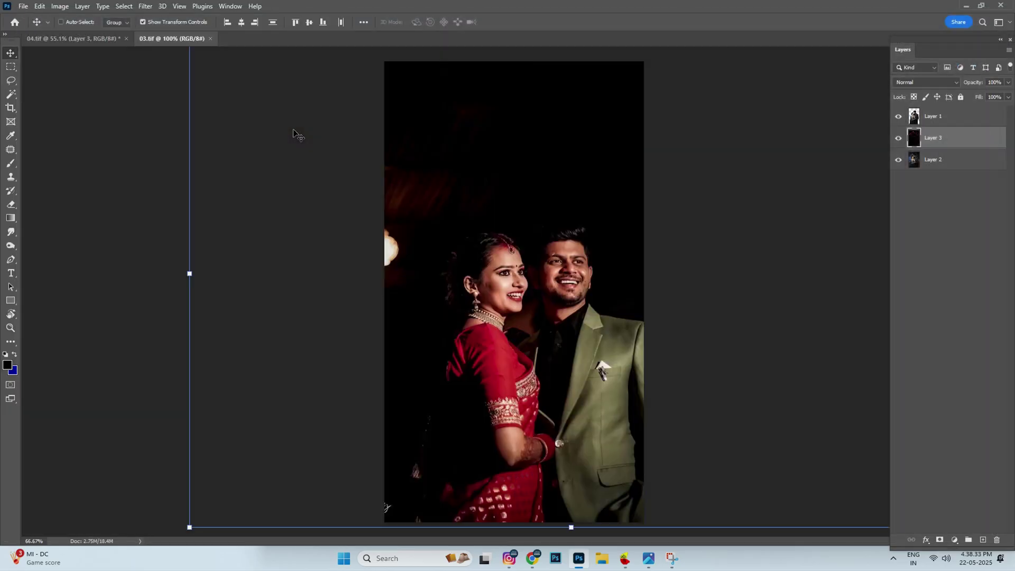
left_click_drag(511, 276, 524, 279)
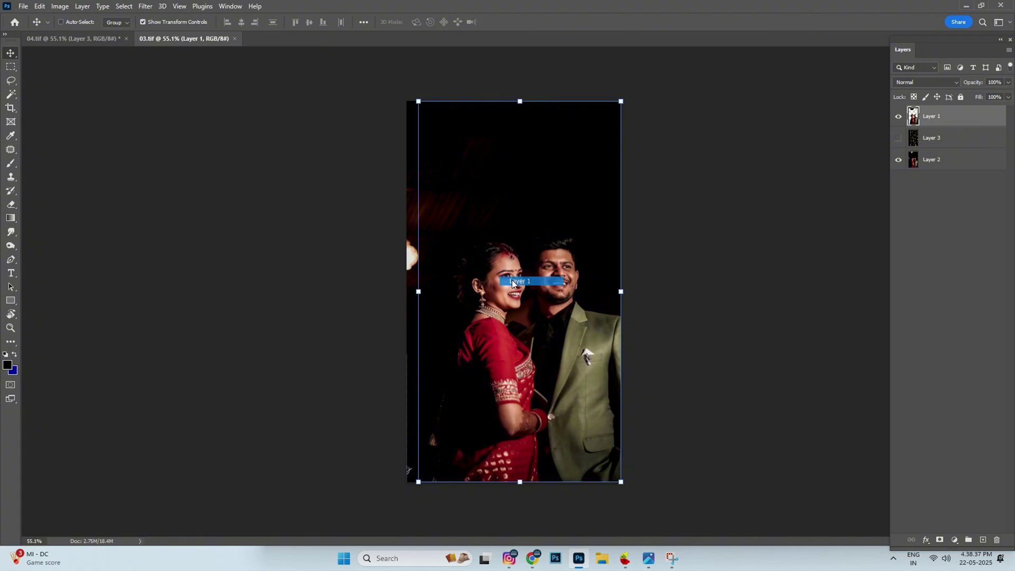
left_click_drag(512, 284, 516, 278)
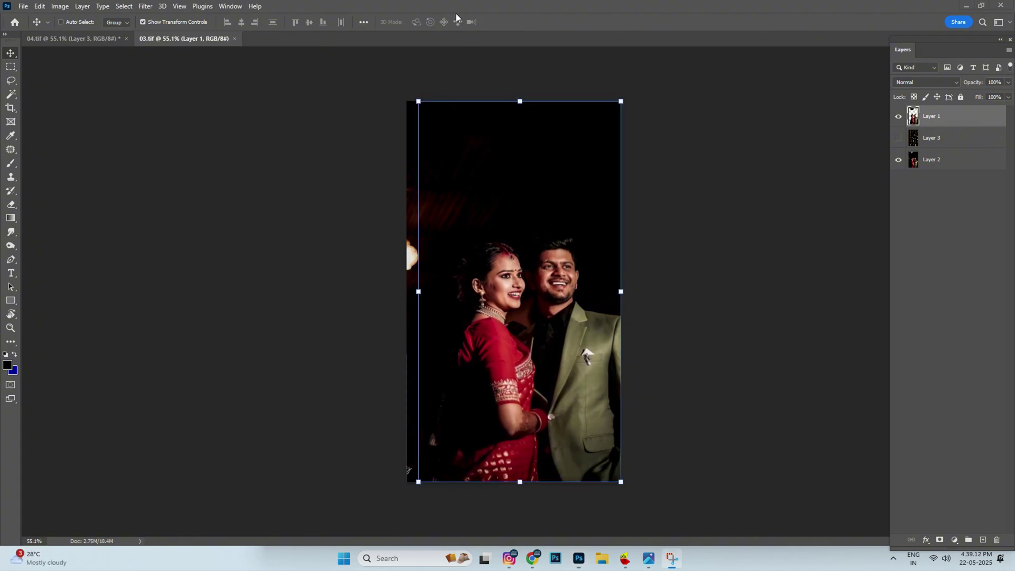
scroll(536, 252, "up", 1)
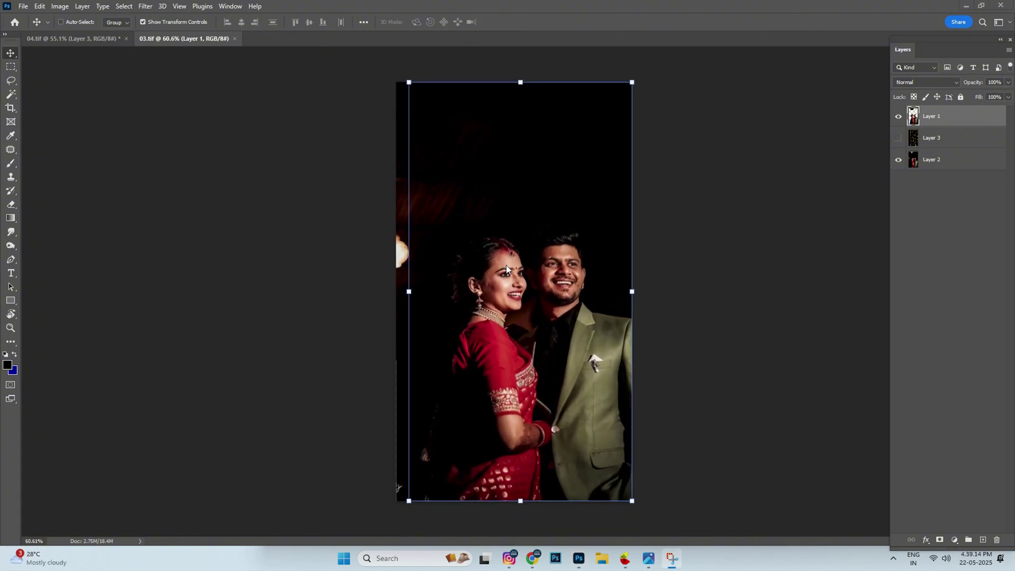
- Start File > Open and browse to the youtube video folder on drive E
left_click(23, 6)
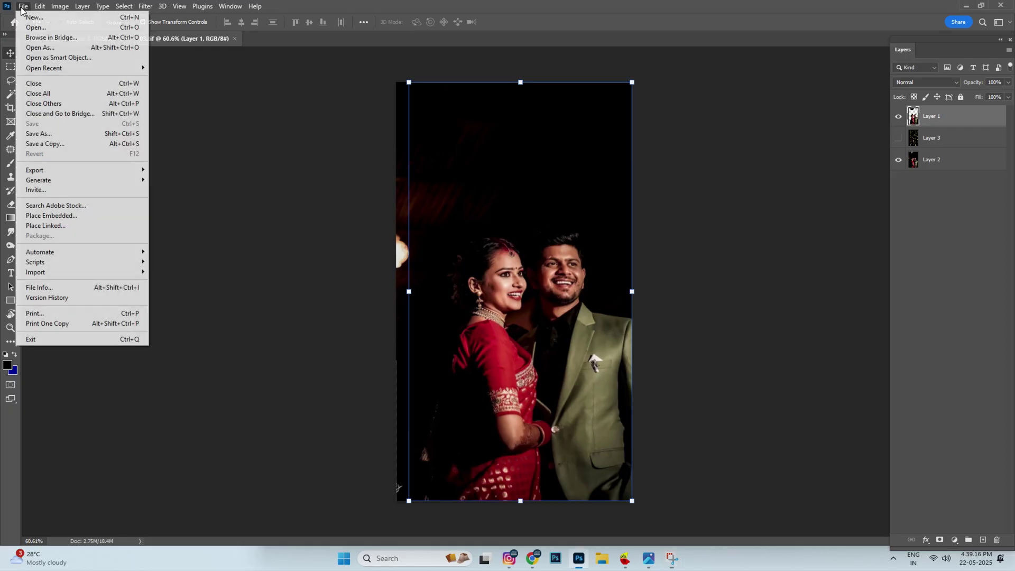
key("Escape")
left_click(26, 6)
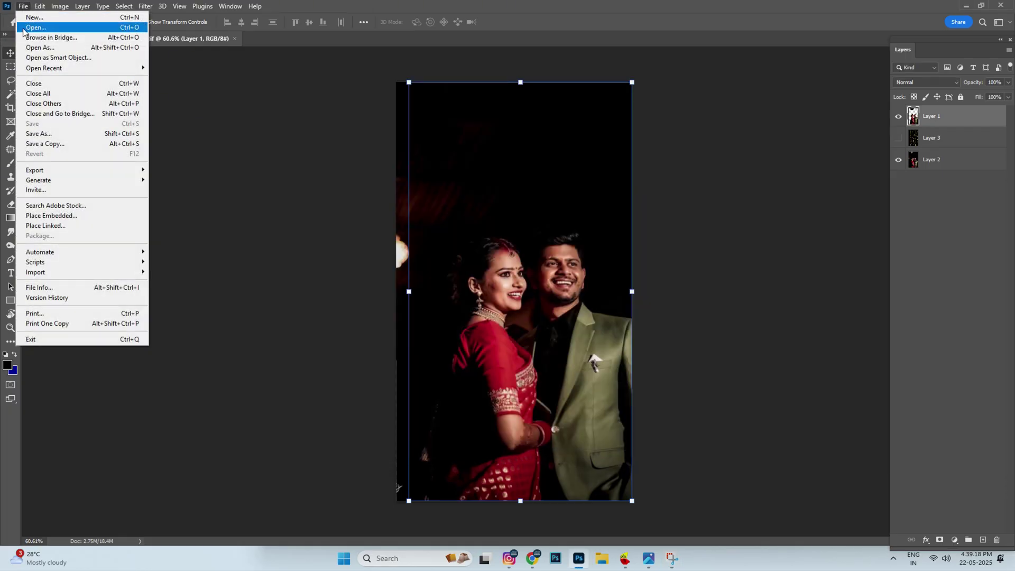
left_click(29, 27)
left_click(45, 365)
scroll(884, 350, "down", 5)
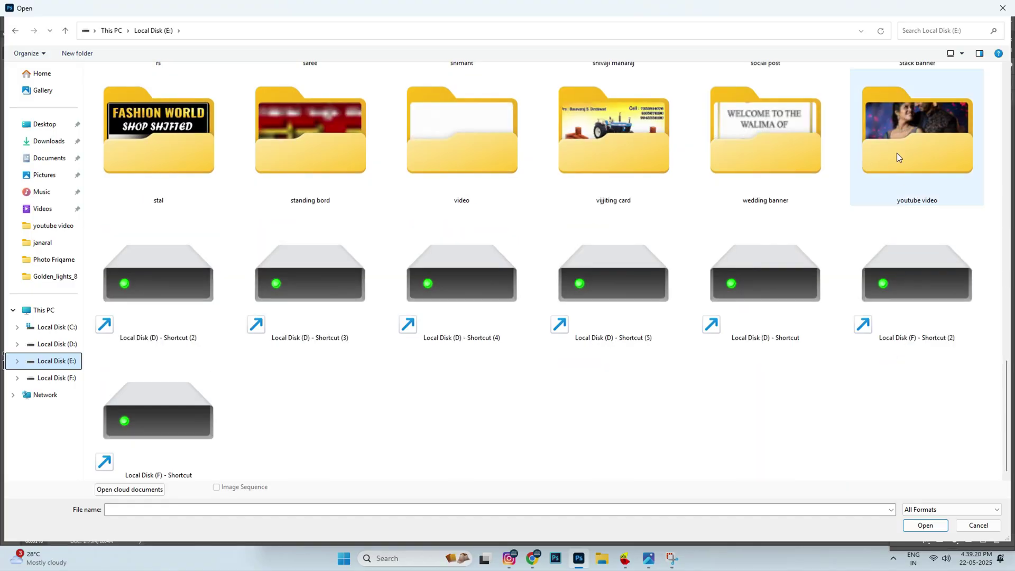
double_click(897, 152)
- Open Golden_lights_83.jpg from Golden_lights_8 and drag it via the tabs into 03.tif
double_click(198, 140)
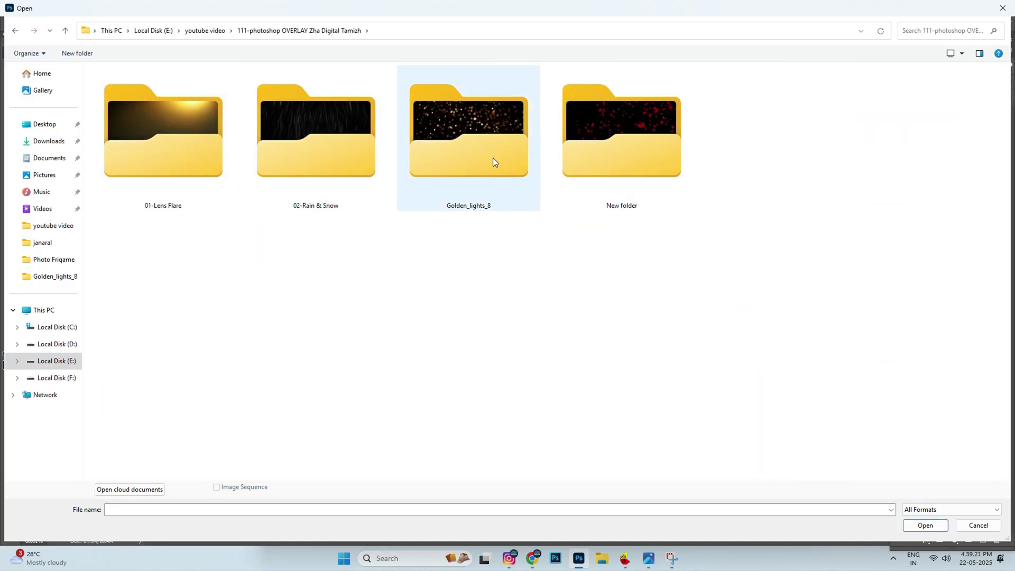
double_click(523, 139)
scroll(224, 387, "down", 1)
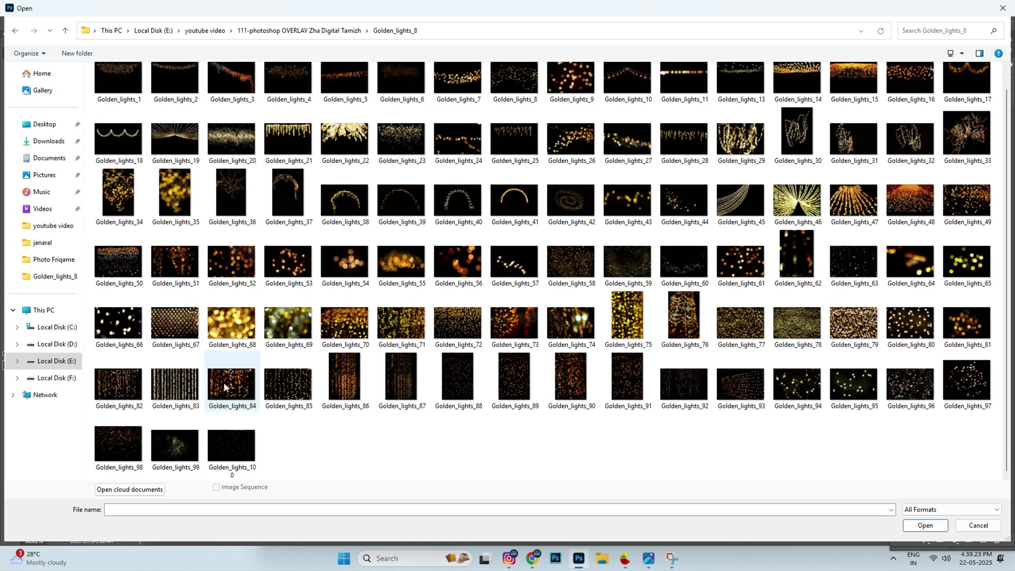
double_click(179, 385)
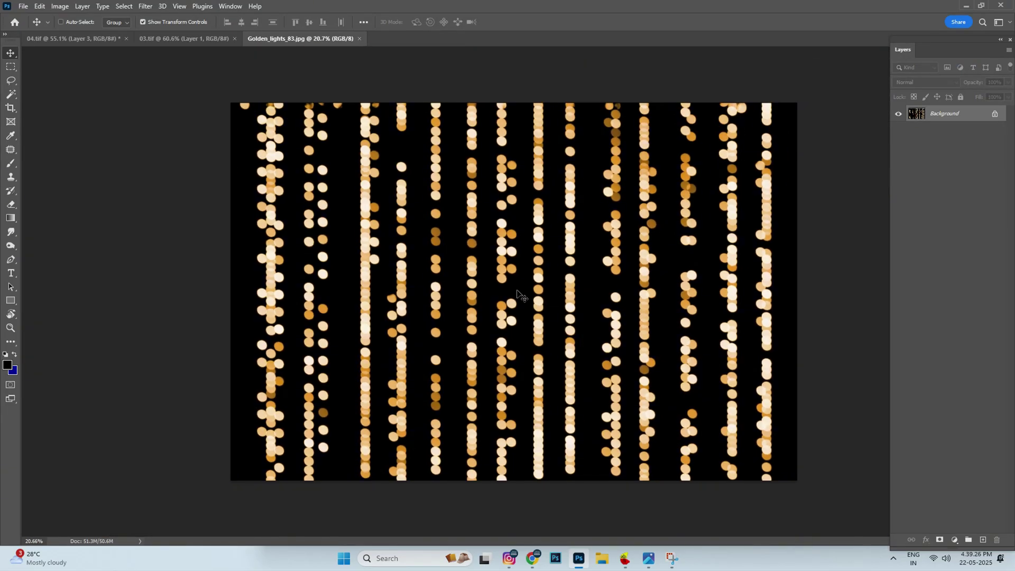
left_click(84, 40)
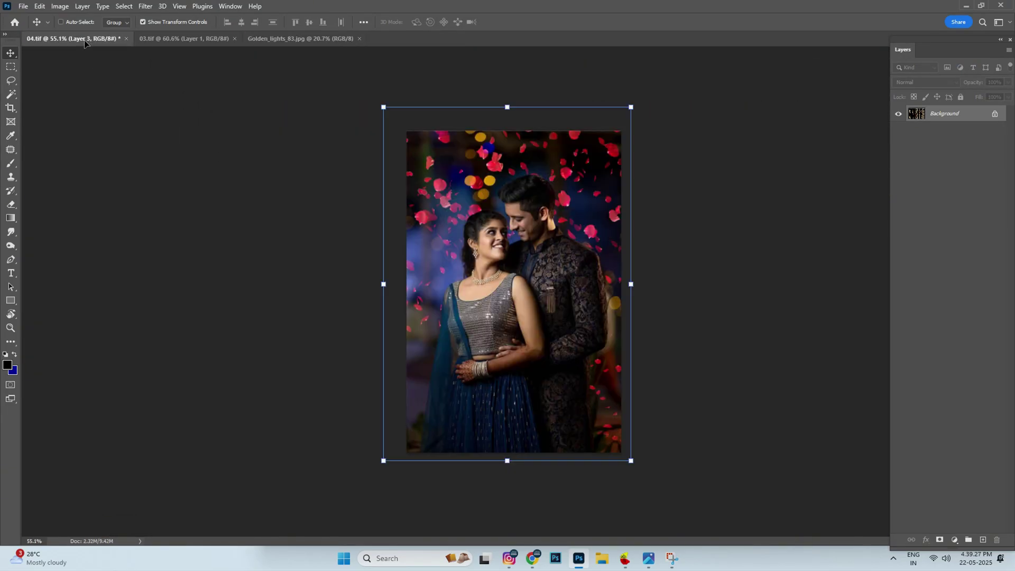
left_click(154, 39)
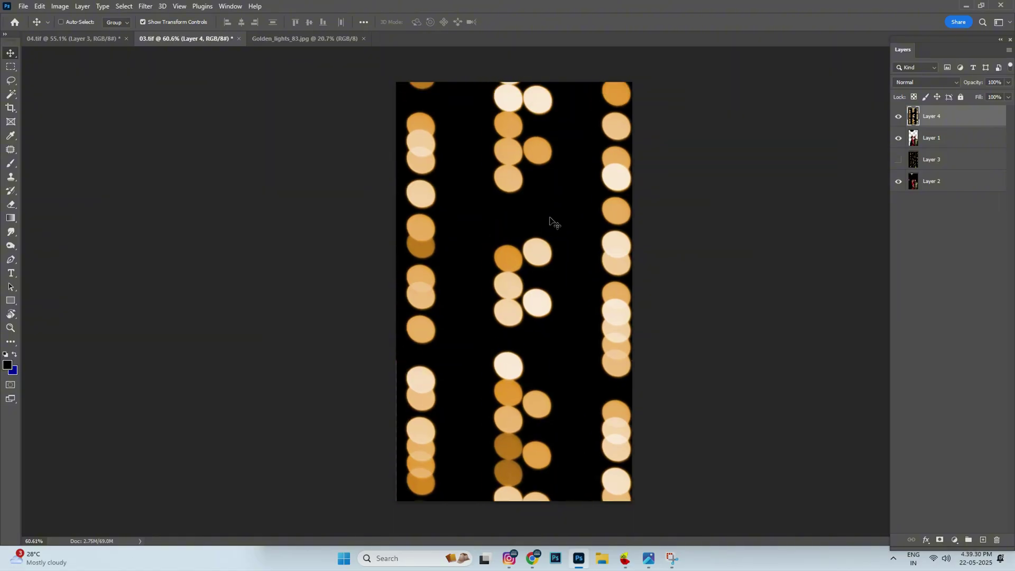
- Scale the bokeh layer to about half size and nudge it slightly down
scroll(555, 222, "down", 5)
left_click_drag(702, 154, 614, 211)
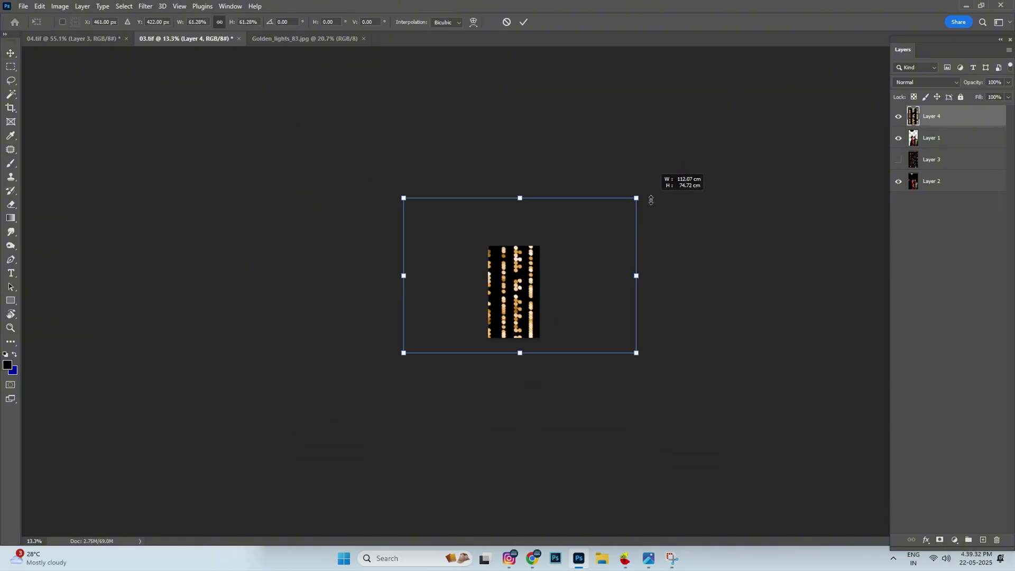
scroll(554, 299, "up", 3)
left_click_drag(554, 297, 554, 301)
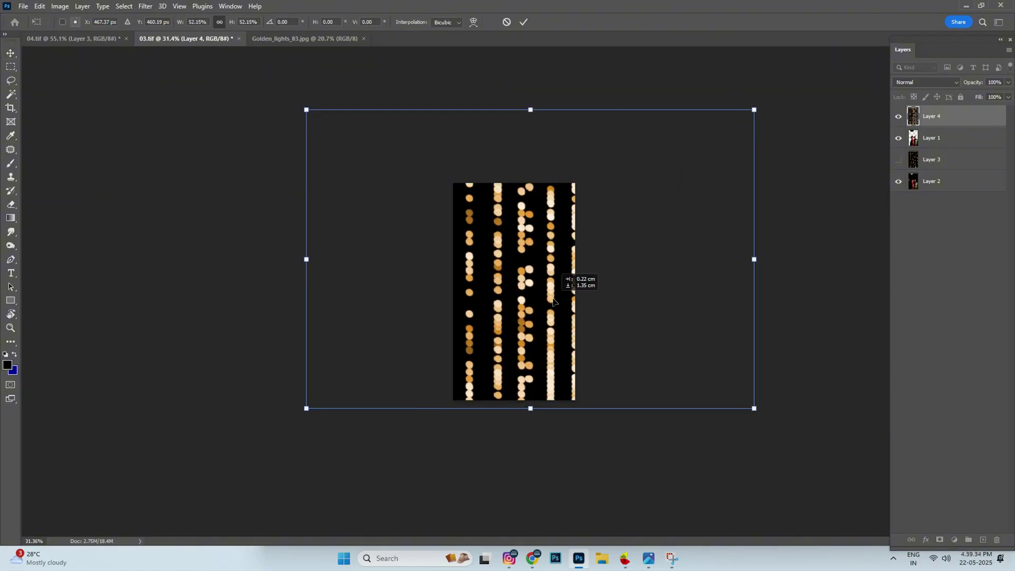
key("Return")
- Set the bokeh layer to Screen, move it beneath Layer 1, and shift it up-left
left_click(899, 84)
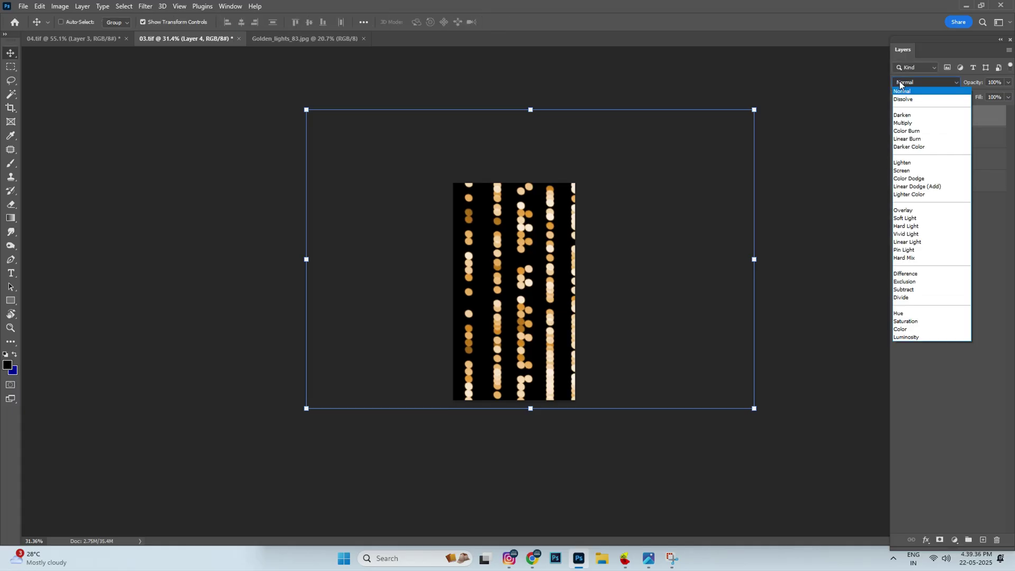
left_click(904, 171)
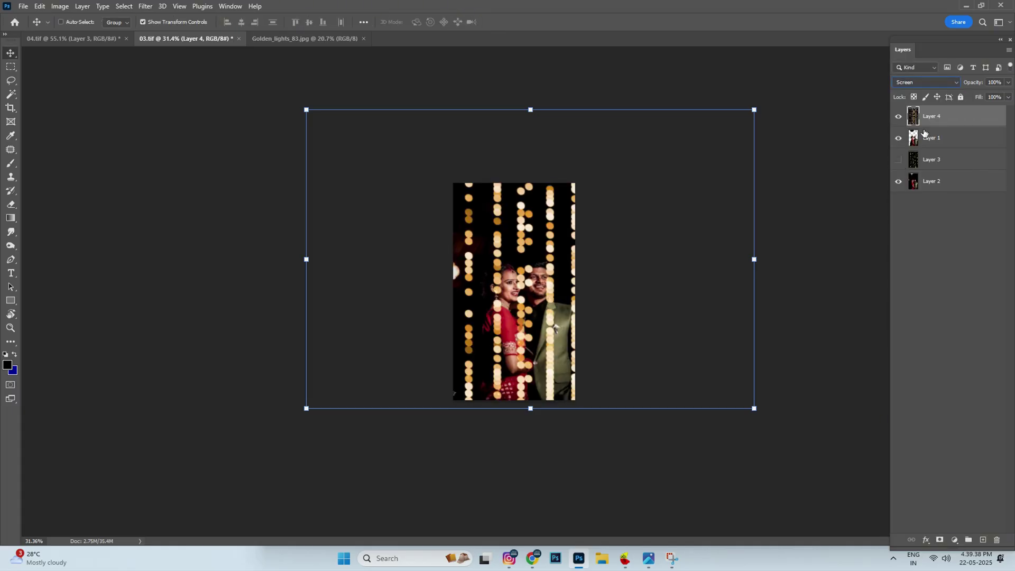
left_click_drag(938, 117, 938, 154)
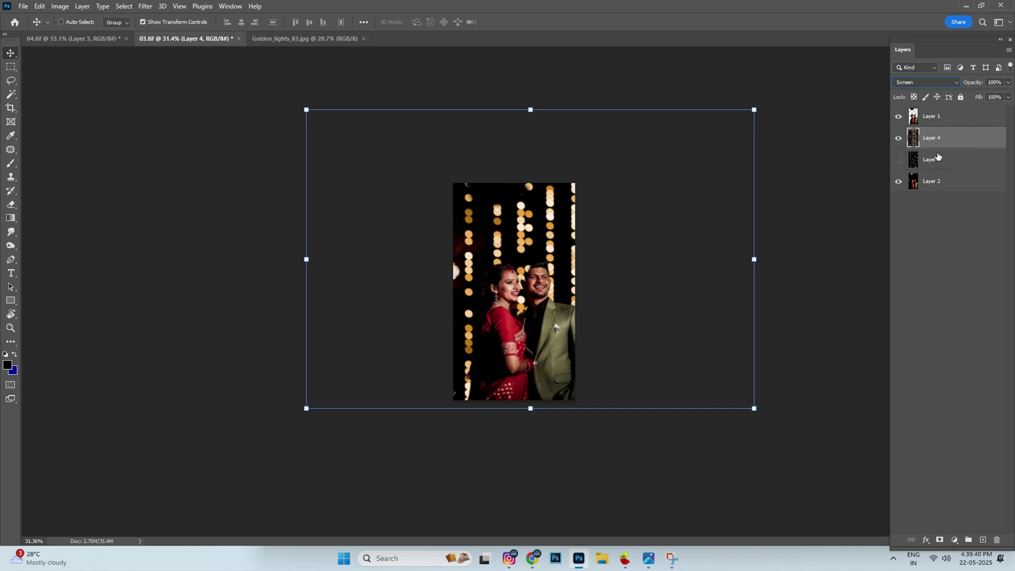
scroll(582, 294, "up", 2)
left_click_drag(582, 294, 570, 284)
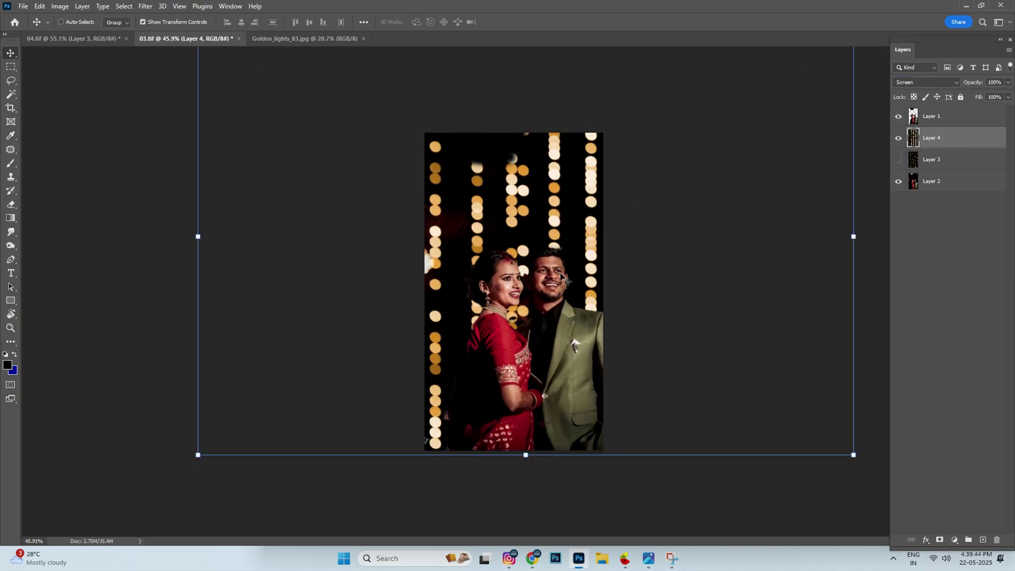
- Erase parts of the bokeh with a smaller eraser and lower its opacity to 43%
left_click(17, 202)
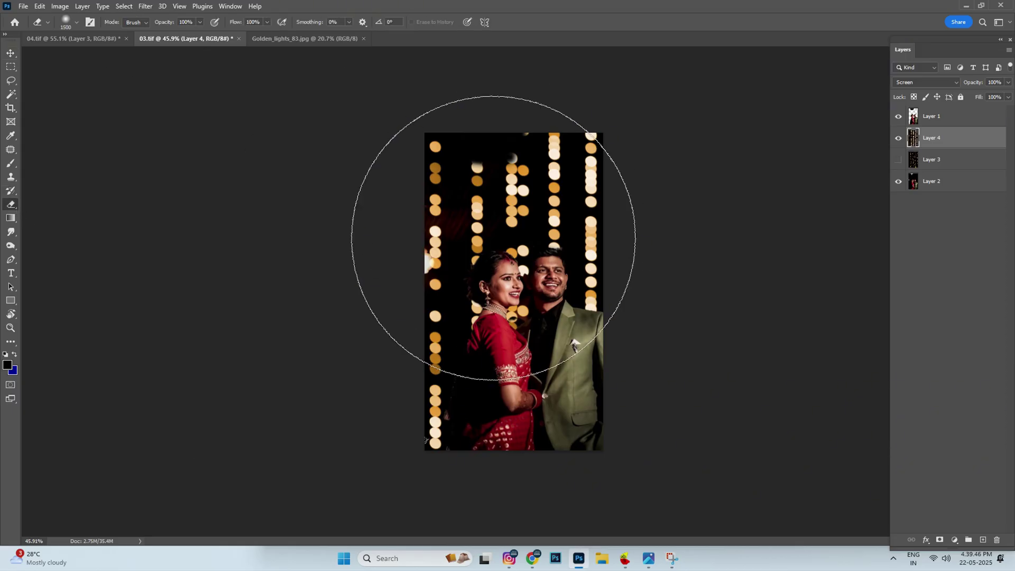
key("bracketleft")
key("bracketleft")
key("bracketleft")
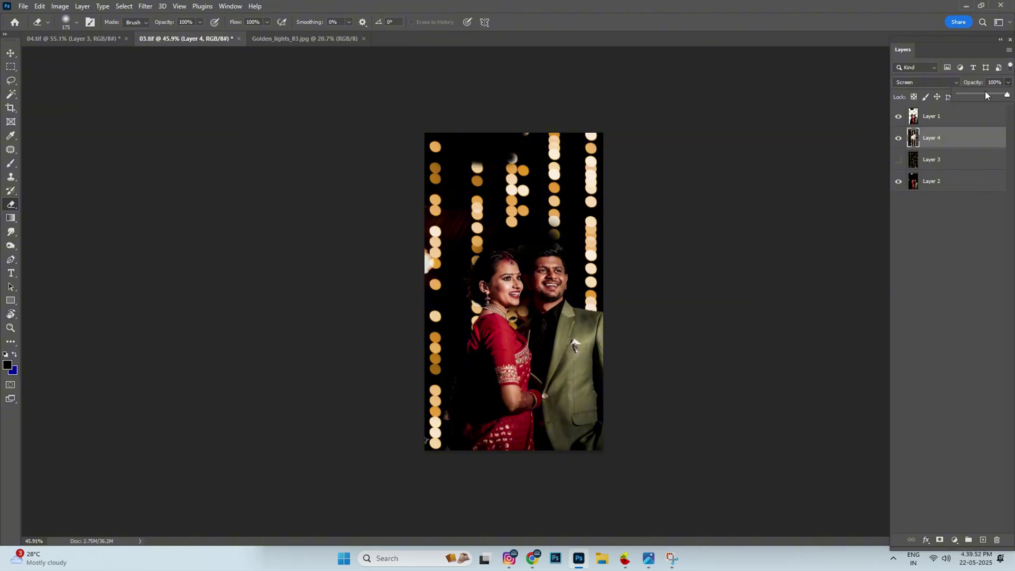
left_click_drag(986, 94, 979, 95)
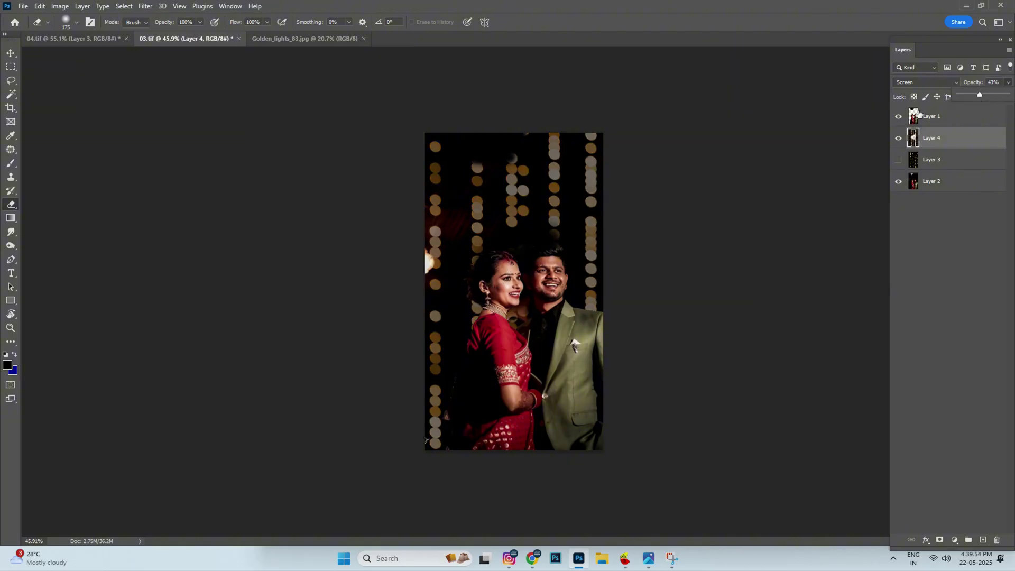
scroll(531, 275, "up", 2)
scroll(521, 291, "down", 1)
key("v")
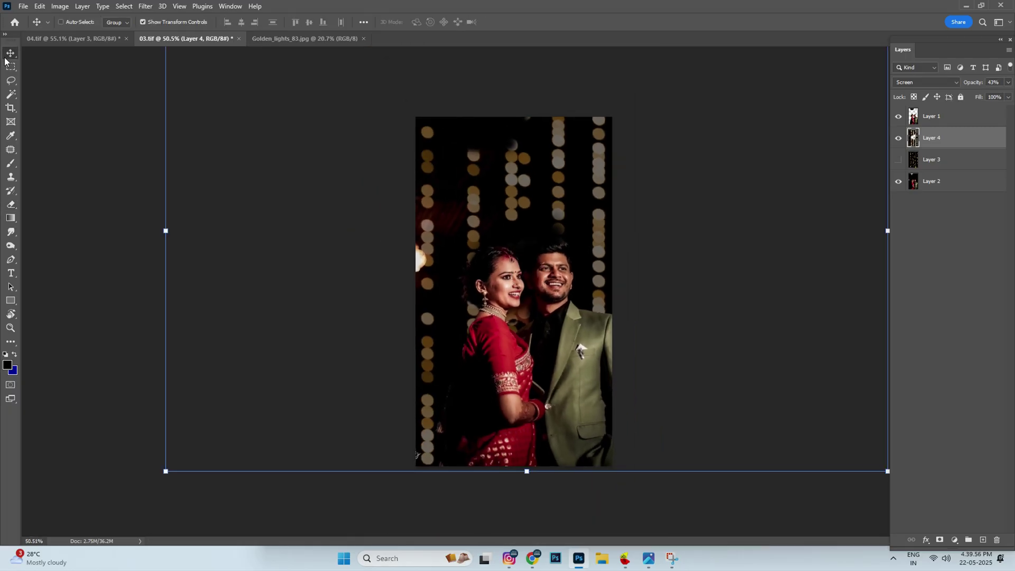
scroll(557, 200, "down", 1)
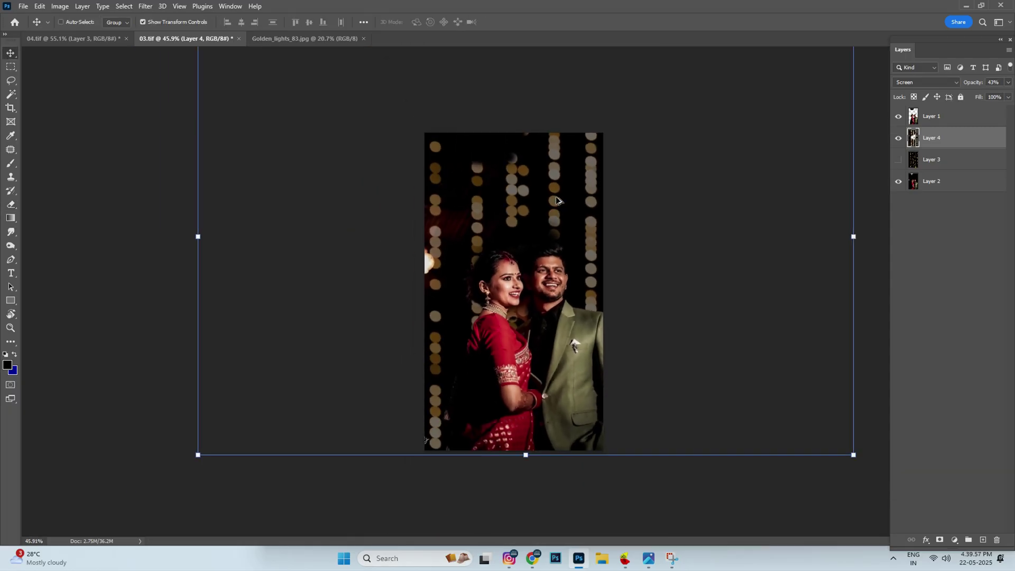
- Close Golden_lights_83 and open the 02 bench couple photo from Downloads at 100% view
left_click(319, 38)
key("ctrl+w")
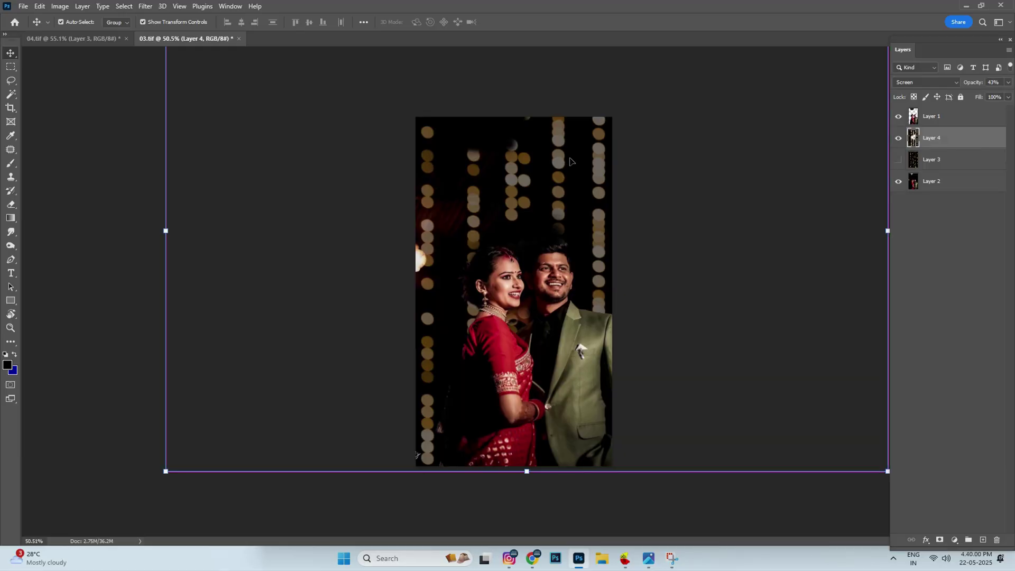
key("ctrl+o")
left_click(41, 141)
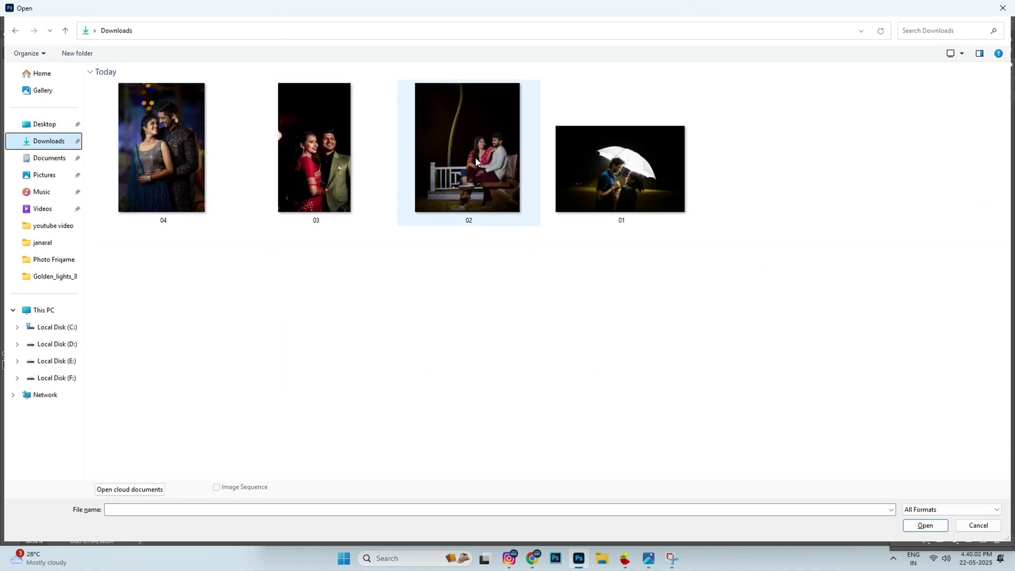
double_click(509, 171)
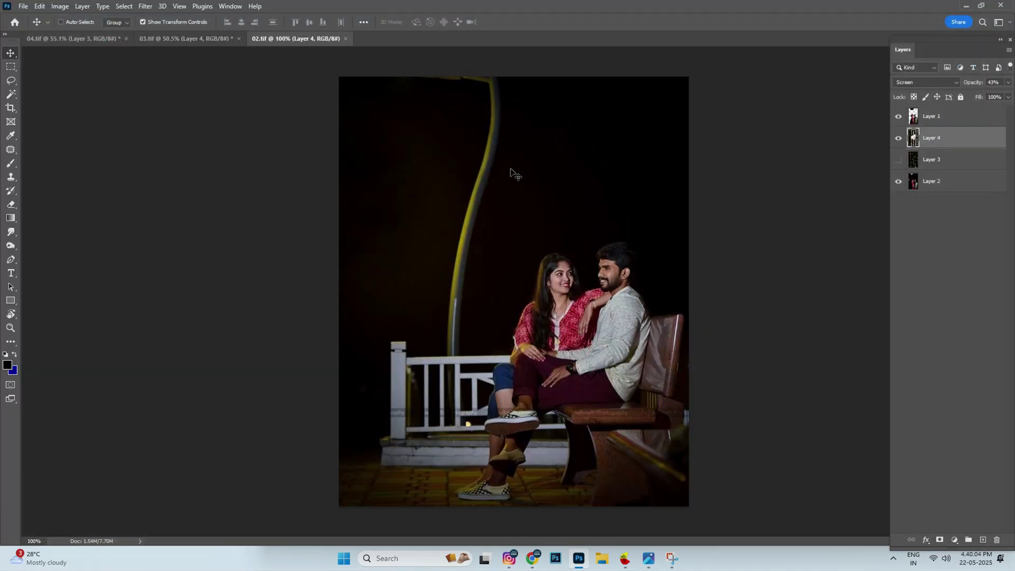
key("ctrl+1")
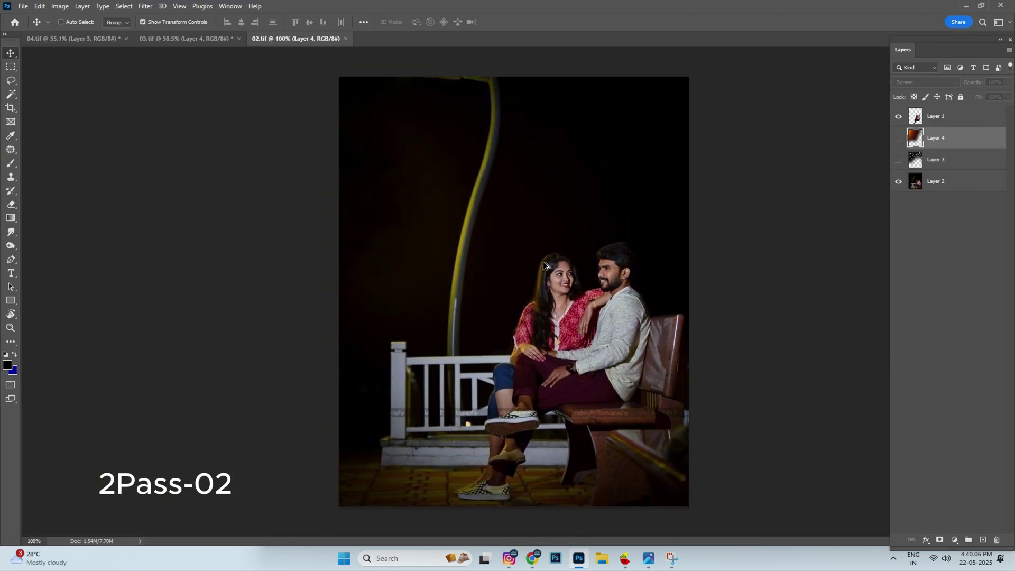
key("ctrl+0")
key("ctrl+1")
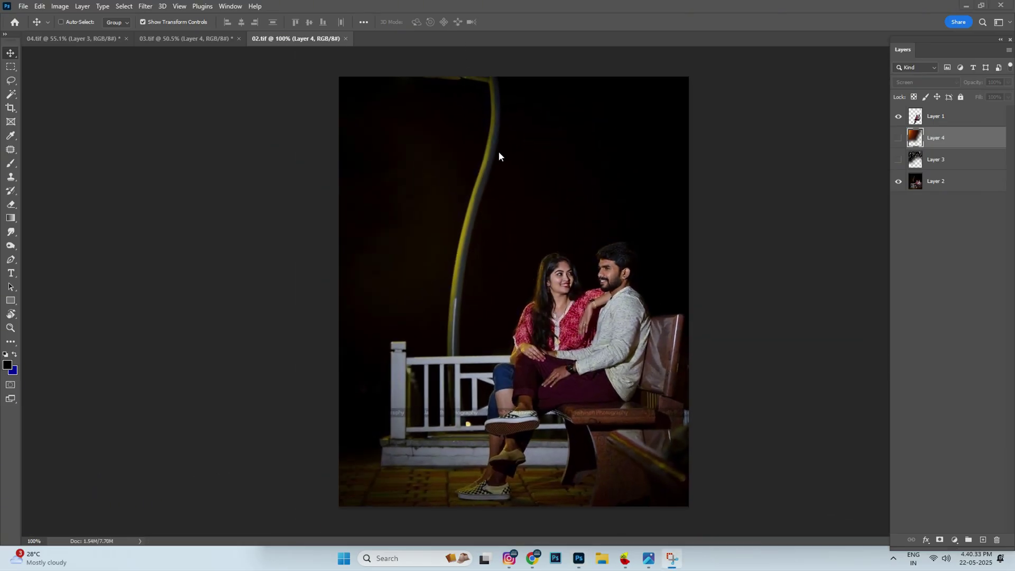
- Open GNP STUDIO.jpg from the 02-Rain & Snow overlay folder and drag it into 02.tif
left_click(23, 7)
left_click(30, 29)
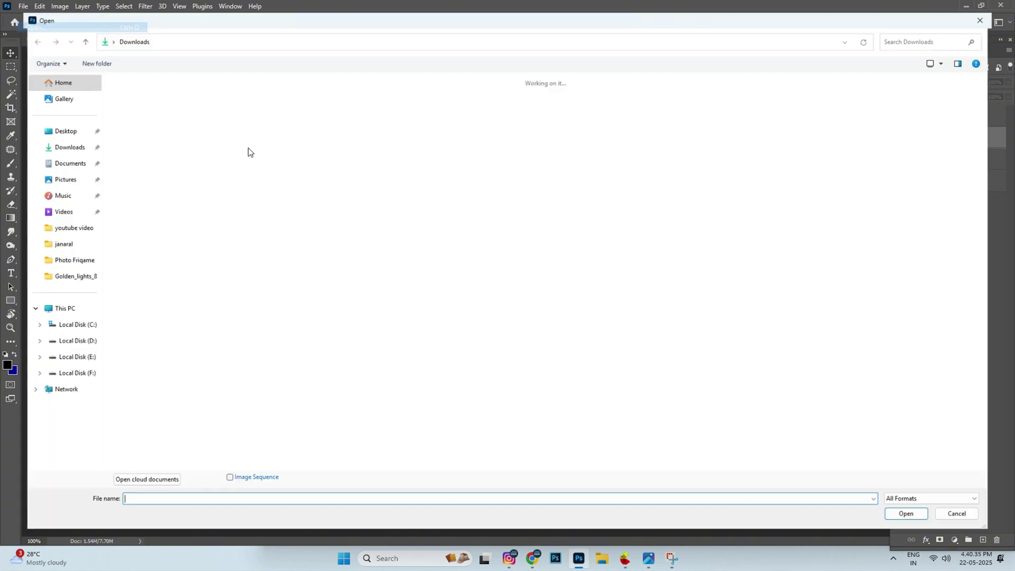
left_click(55, 361)
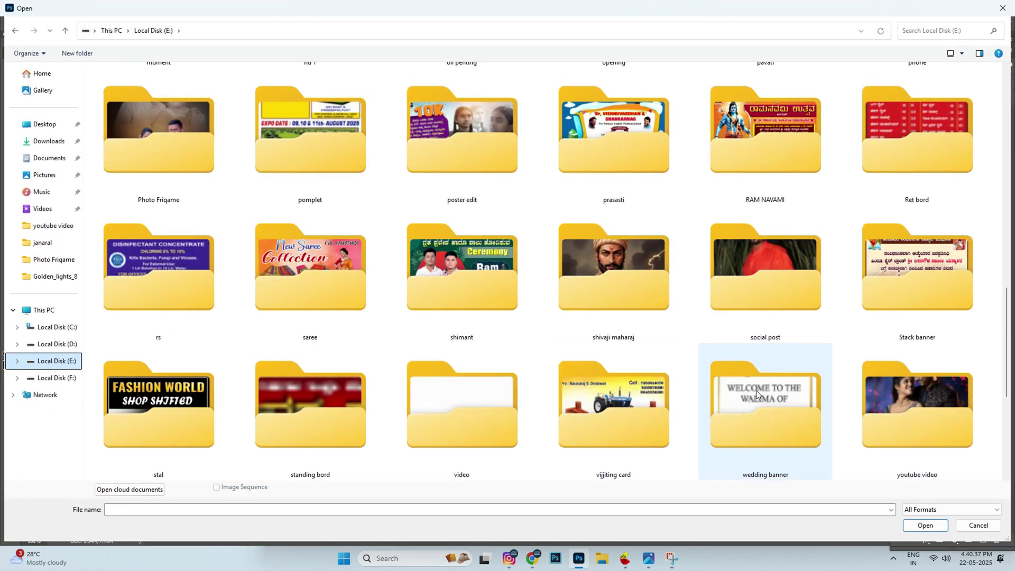
scroll(757, 390, "down", 5)
double_click(870, 191)
double_click(180, 176)
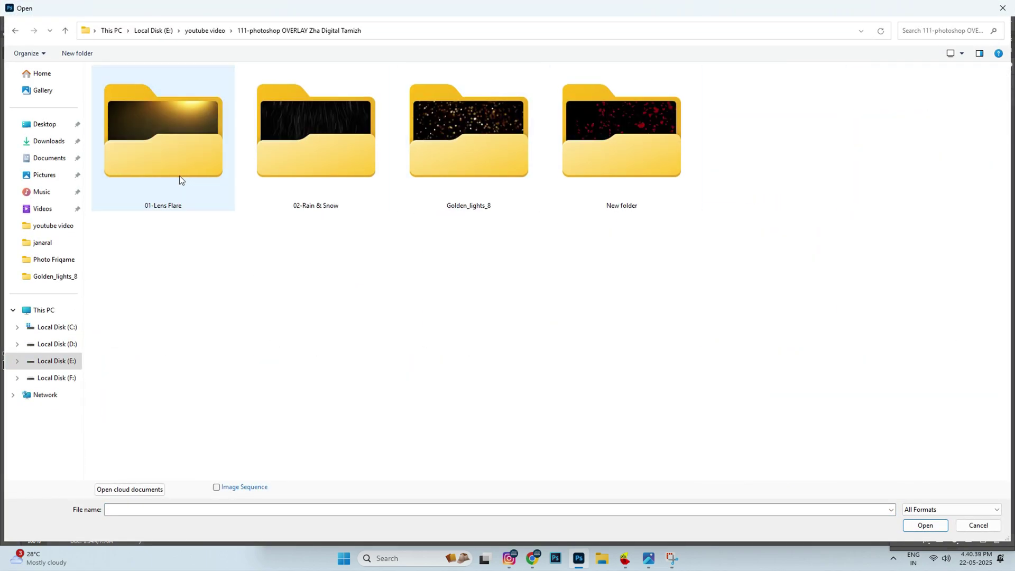
double_click(294, 169)
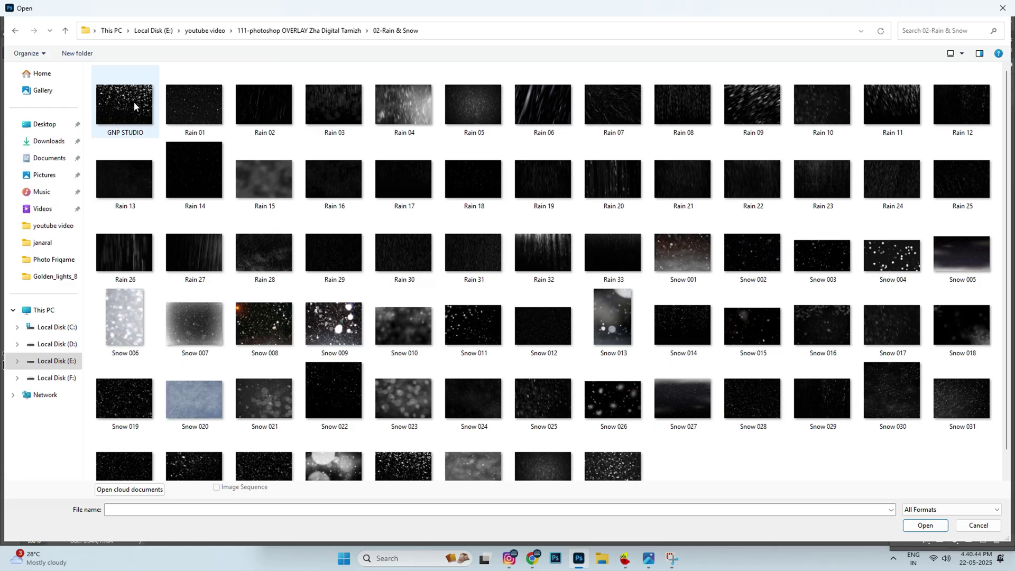
double_click(134, 103)
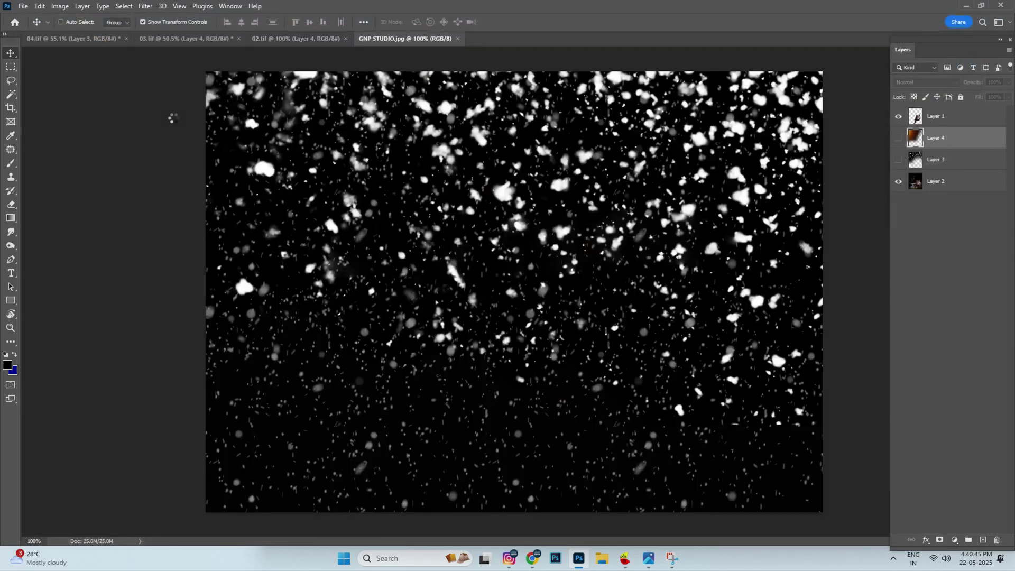
scroll(548, 233, "down", 1)
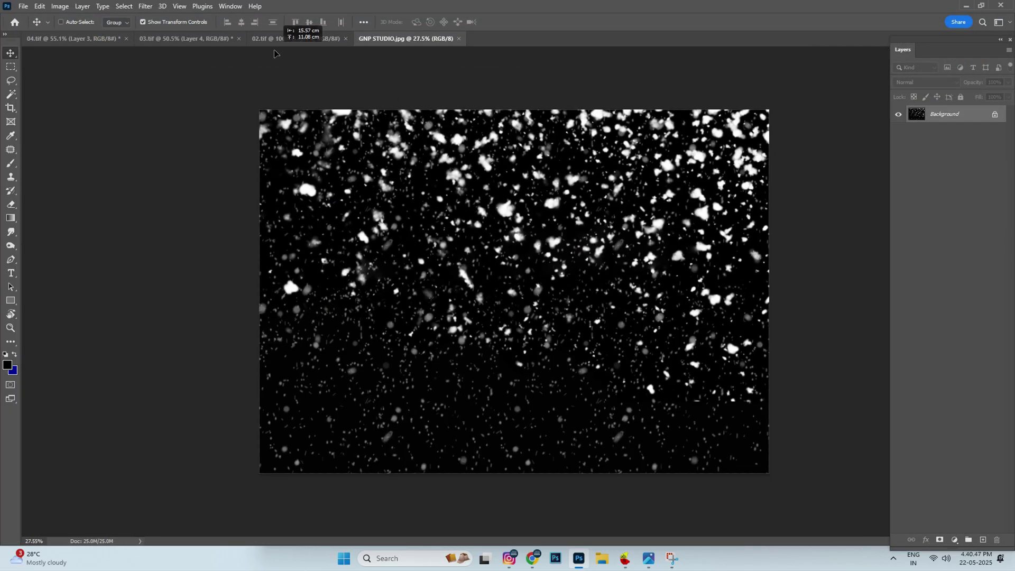
left_click_drag(271, 45, 461, 164)
- Scale the snow layer down to fit the bench couple photo
scroll(524, 229, "down", 3)
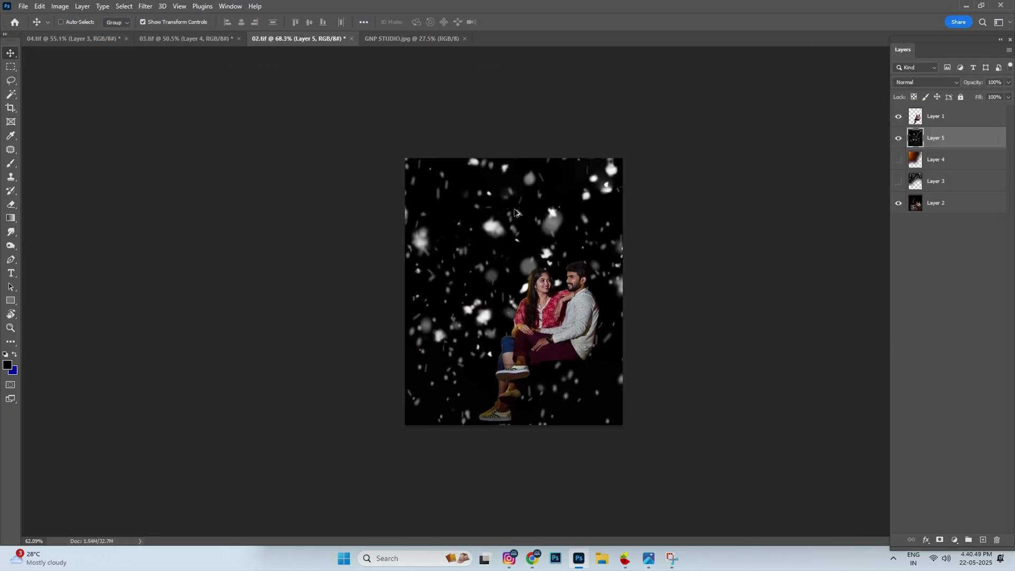
left_click_drag(838, 487, 656, 374)
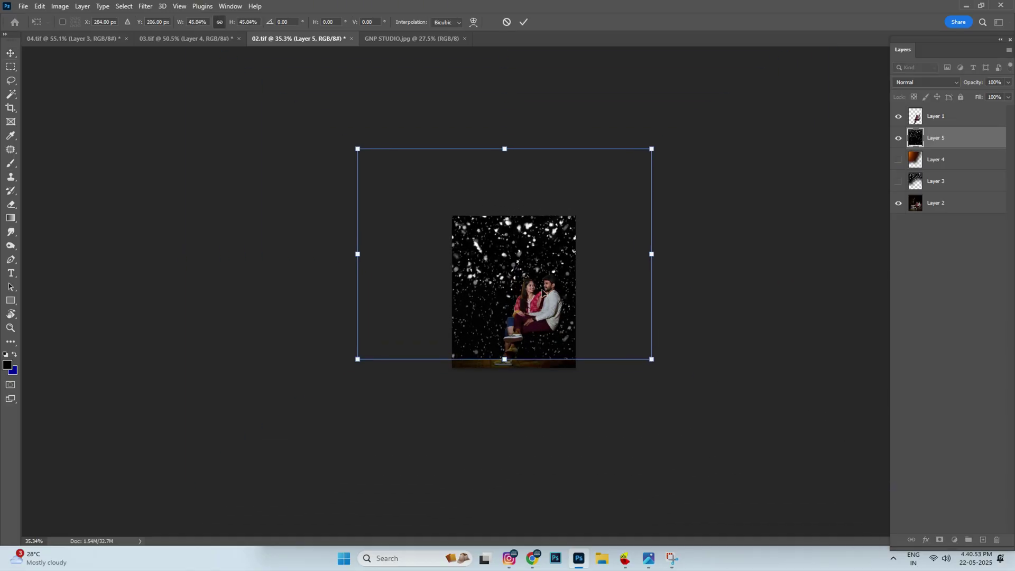
key("Return")
key("ctrl+plus")
key("ctrl+plus")
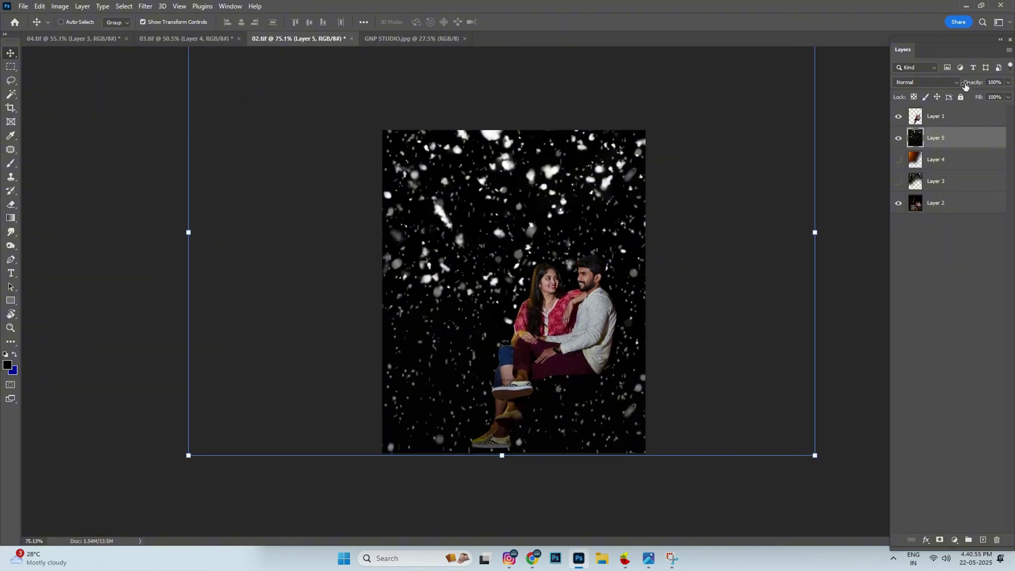
- Blend the snow in Screen at 64% opacity and erase the lower snow with a 500 px eraser
left_click(926, 82)
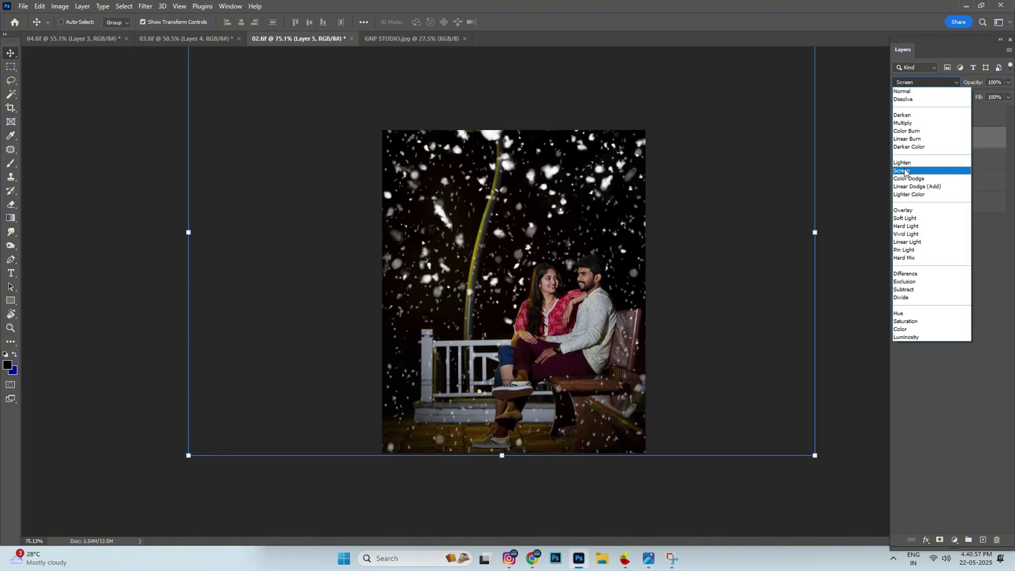
left_click(905, 172)
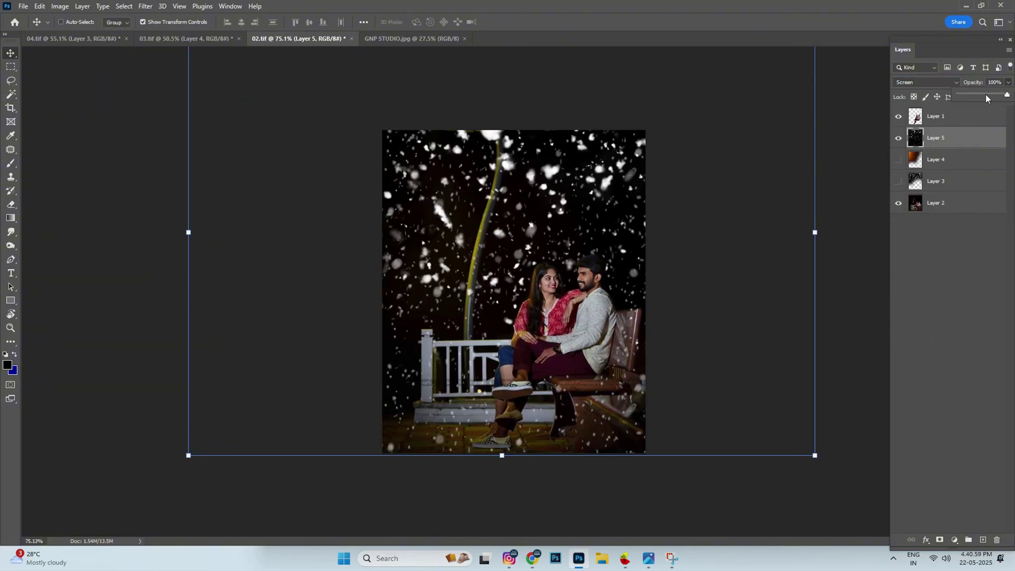
left_click(986, 94)
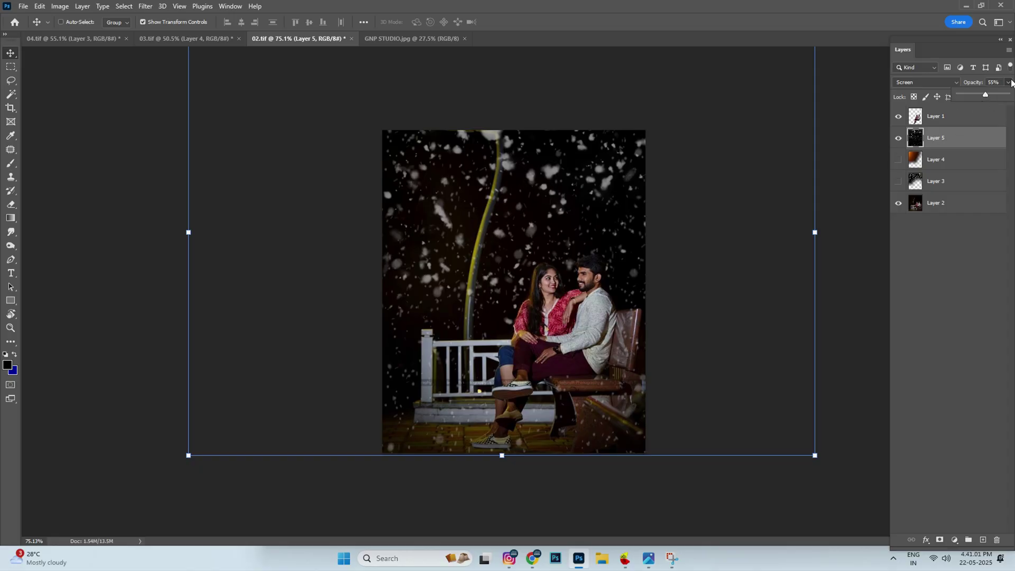
left_click(990, 95)
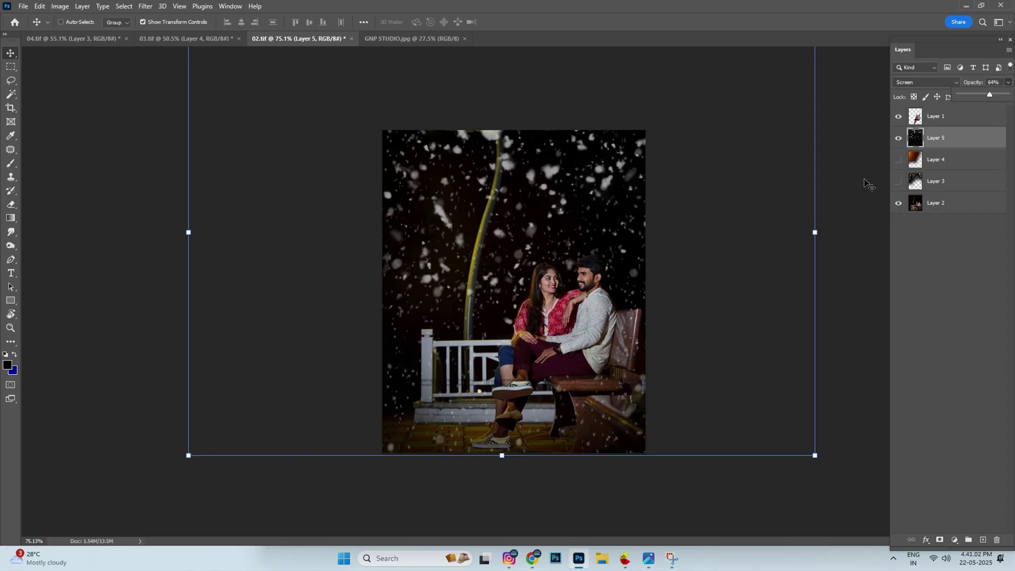
left_click(18, 207)
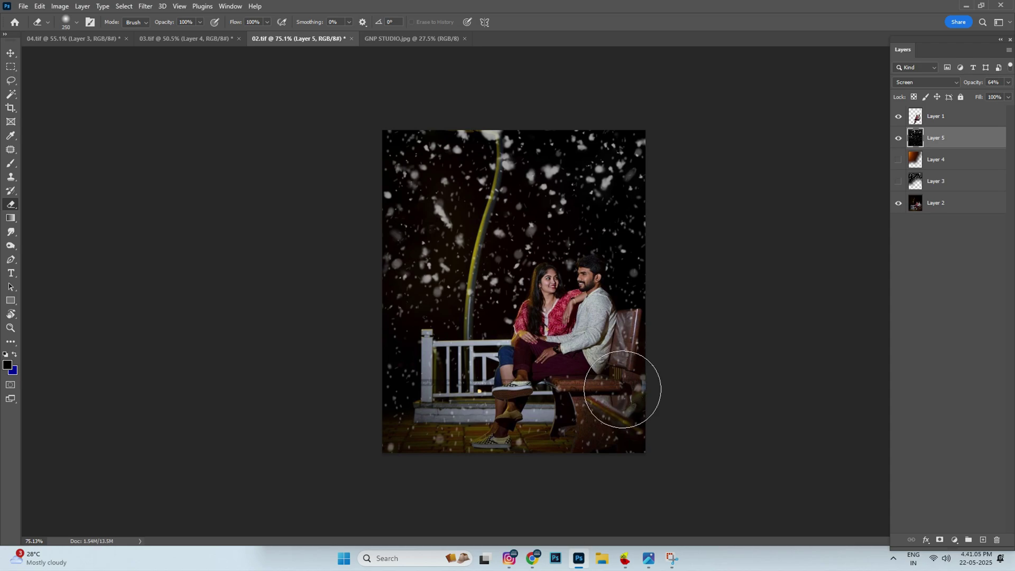
key("bracketright")
key("bracketright")
key("bracketright")
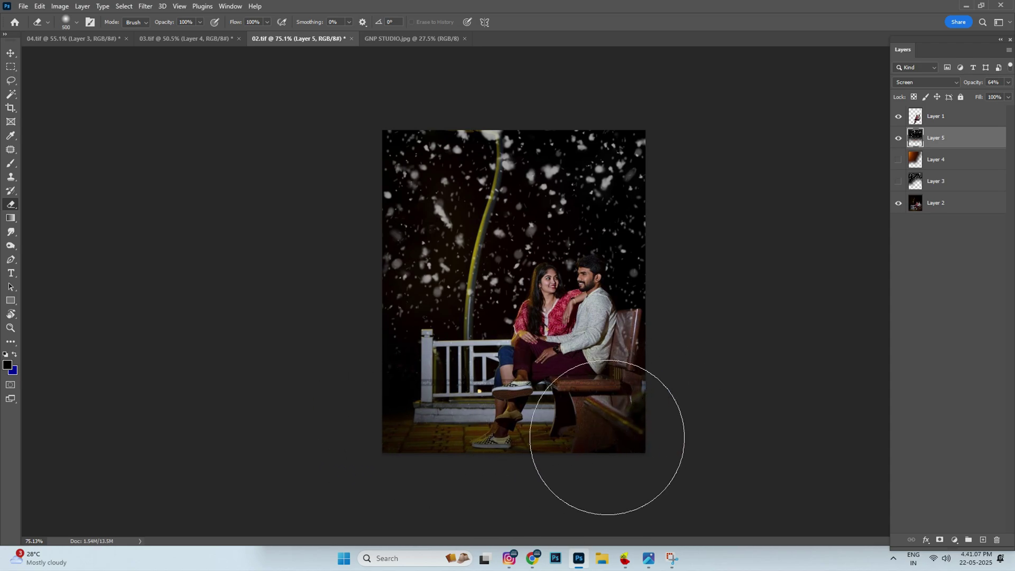
left_click(10, 54)
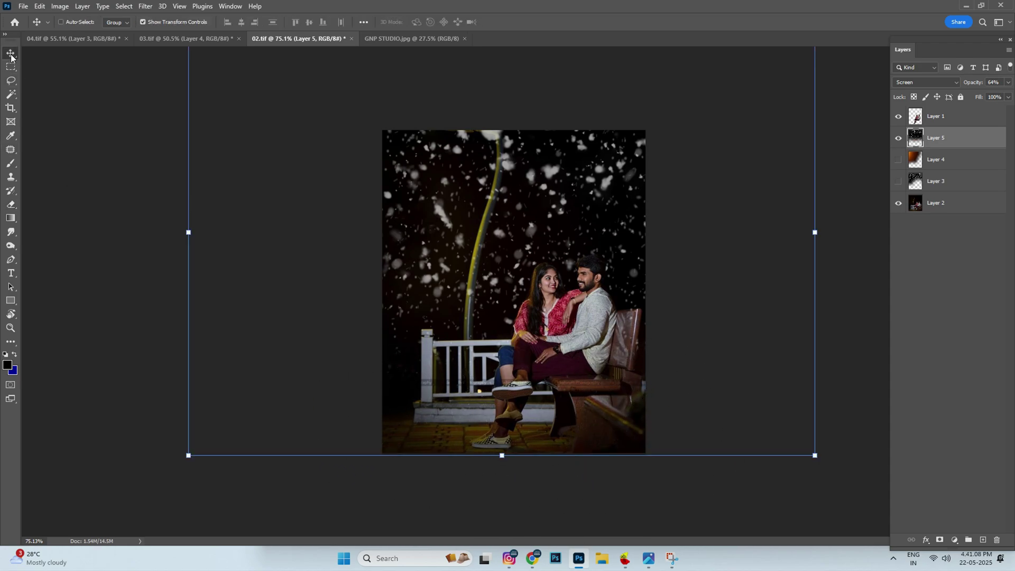
- Open Lens Flare (swaroop Creation) (1).JPG from 01-Lens Flare and drag it into 02.tif
left_click(24, 6)
left_click(37, 33)
left_click(65, 30)
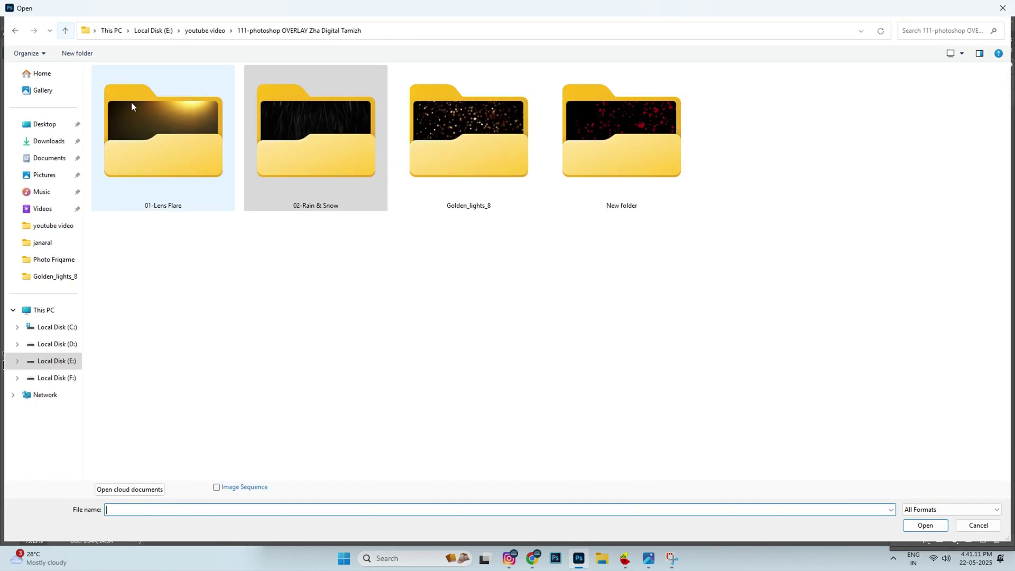
double_click(131, 107)
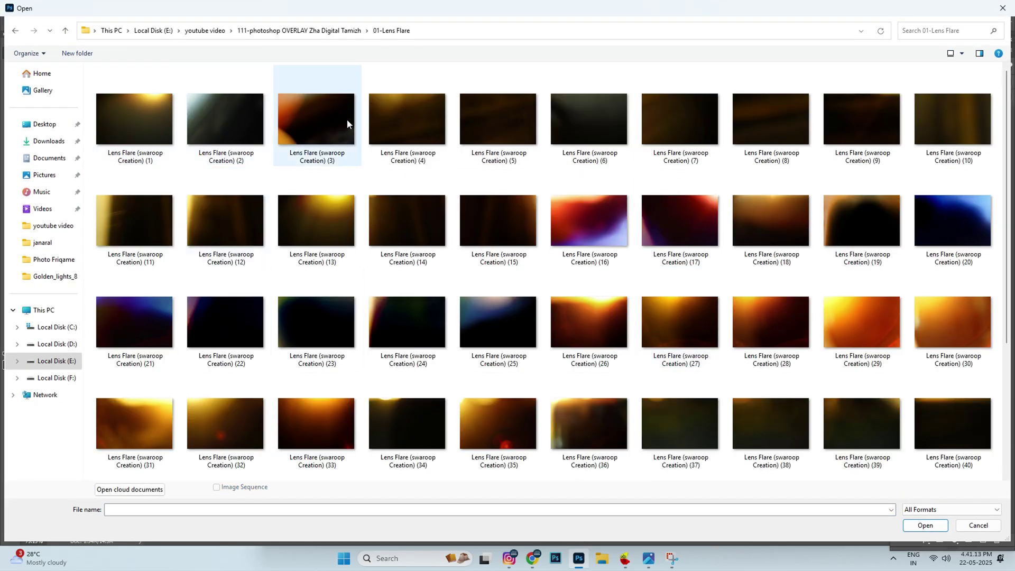
double_click(150, 135)
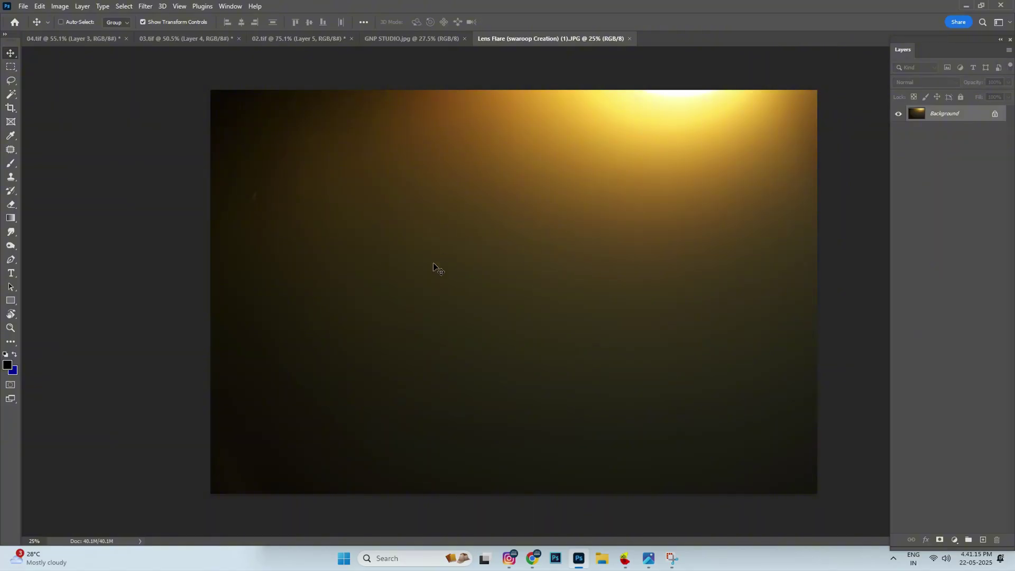
mouse_move(544, 262)
left_mouse_down()
mouse_move(361, 64)
mouse_move(540, 276)
left_mouse_up()
scroll(693, 274, "down", 3)
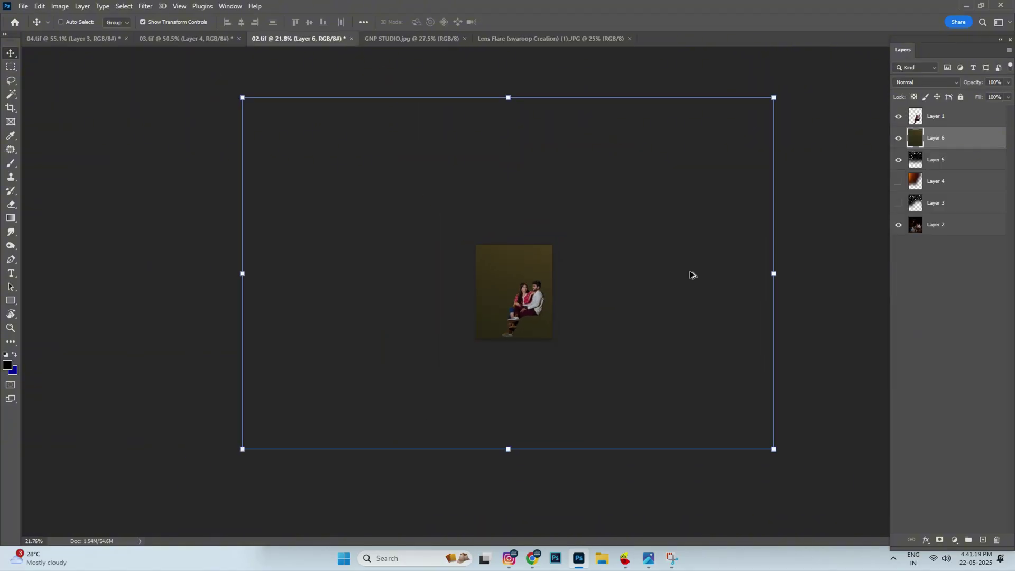
- Rotate the flare layer 90° counter-clockwise and scale it to about 41%
key("ctrl+t")
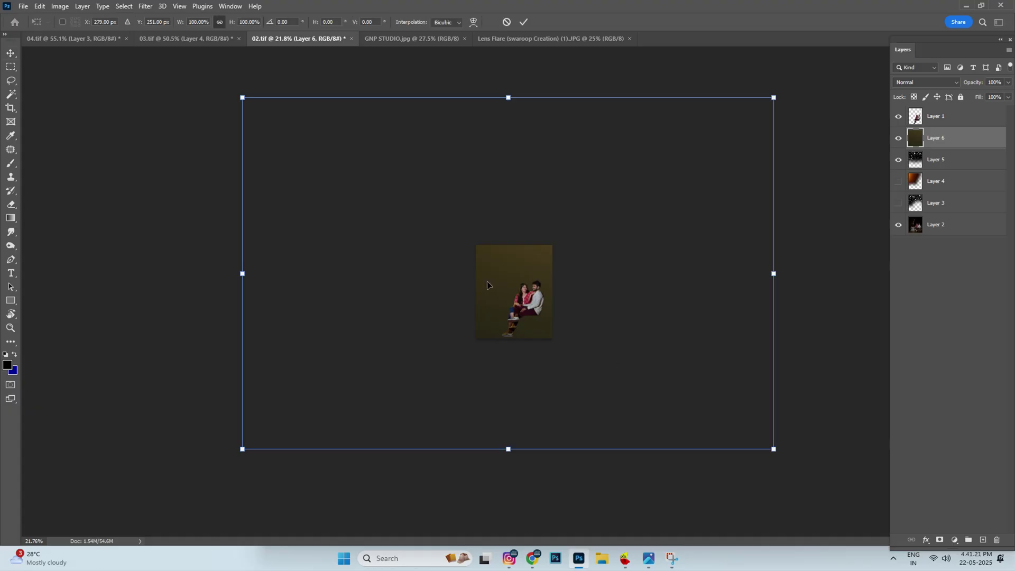
right_click(502, 279)
left_click(537, 473)
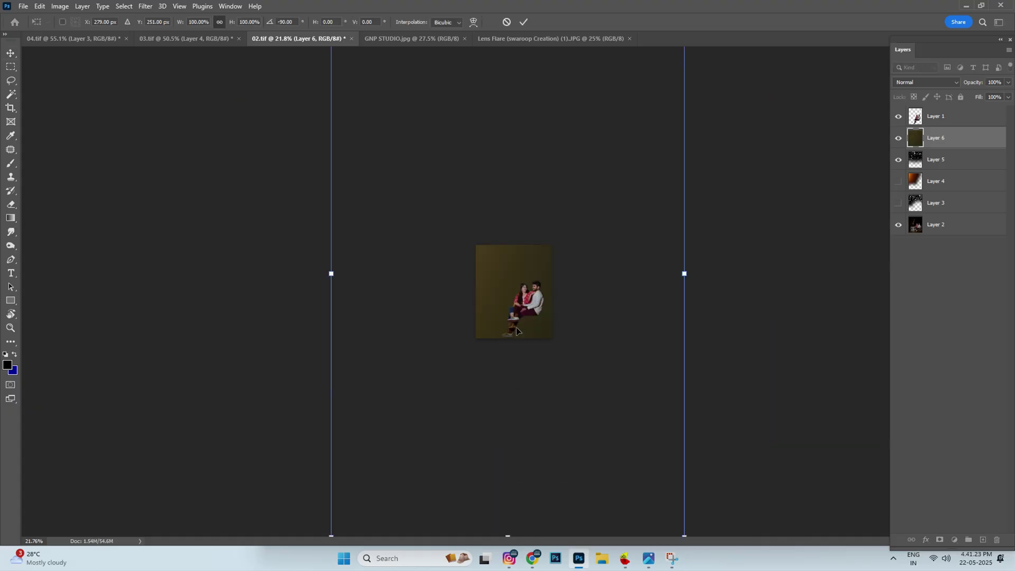
scroll(517, 331, "down", 1)
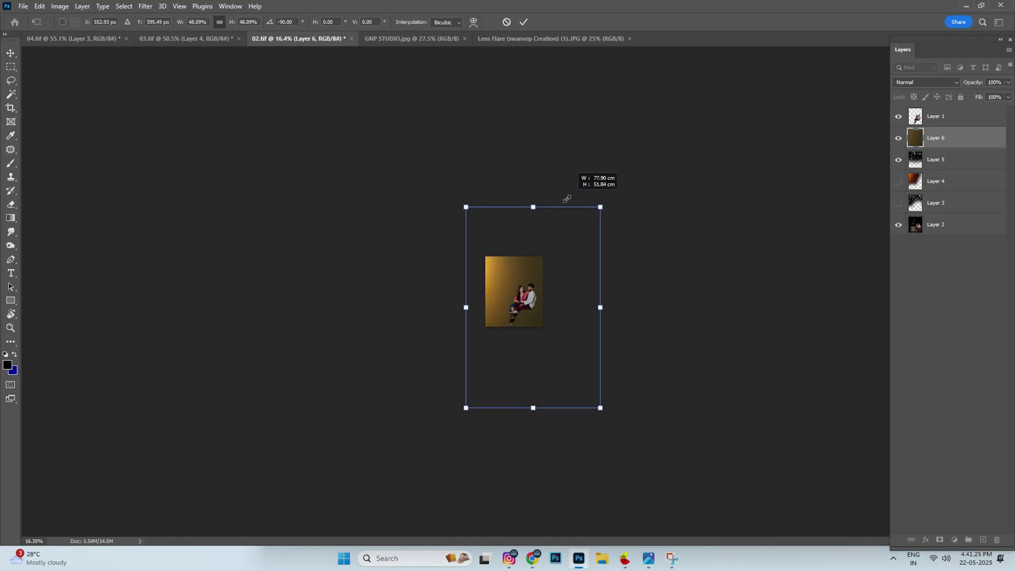
left_click_drag(665, 110, 553, 210)
scroll(534, 275, "up", 3)
key("Return")
scroll(534, 275, "up", 2)
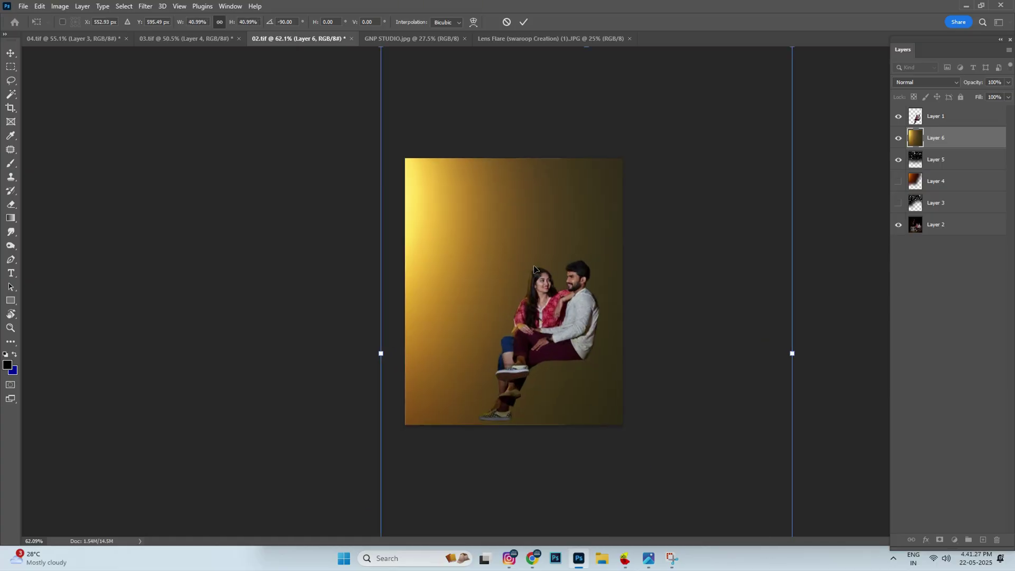
- Set the flare to Screen above Layer 1, shrink it, and place it over the left side
left_click(910, 83)
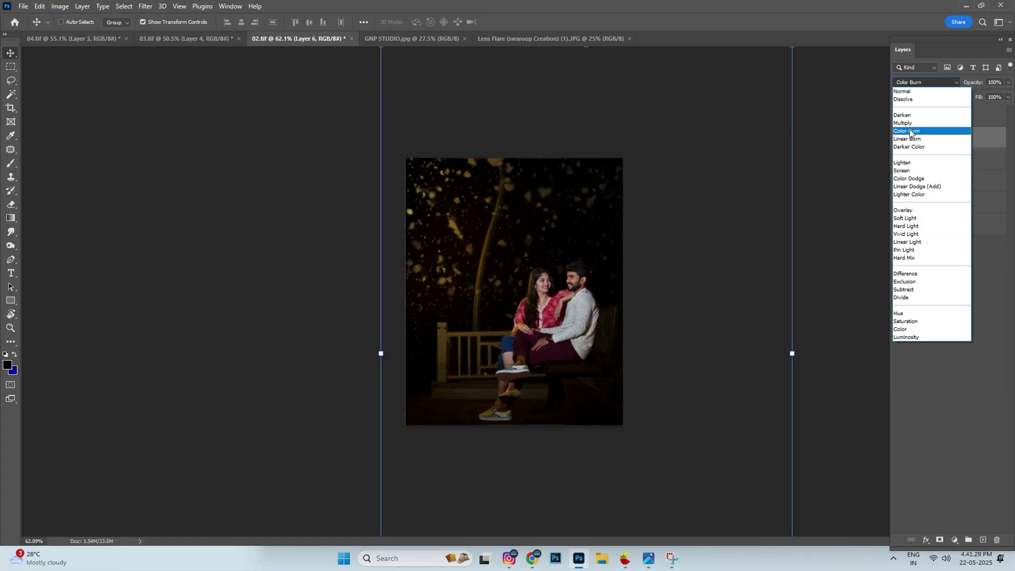
left_click(905, 171)
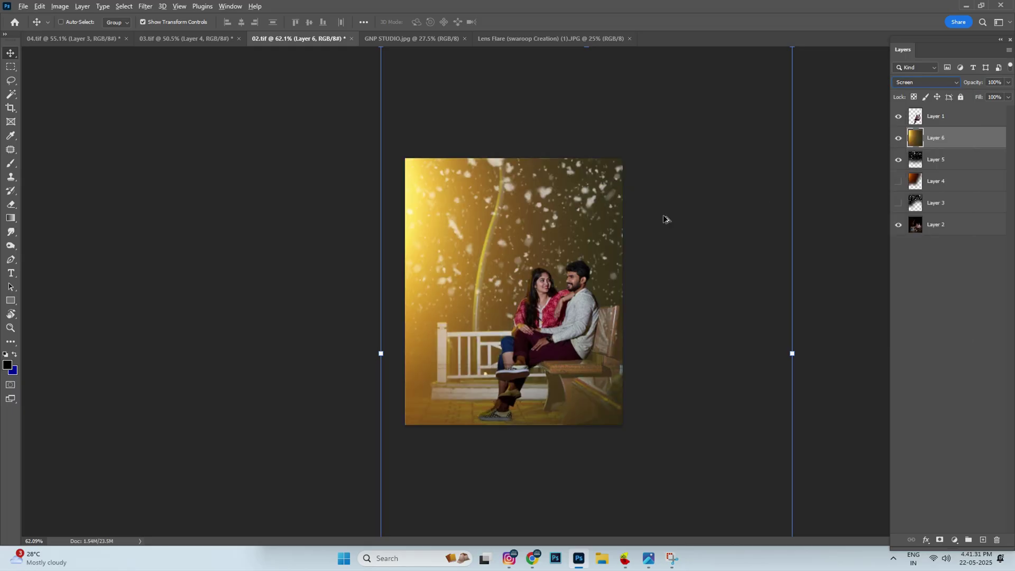
left_click_drag(953, 128, 942, 117)
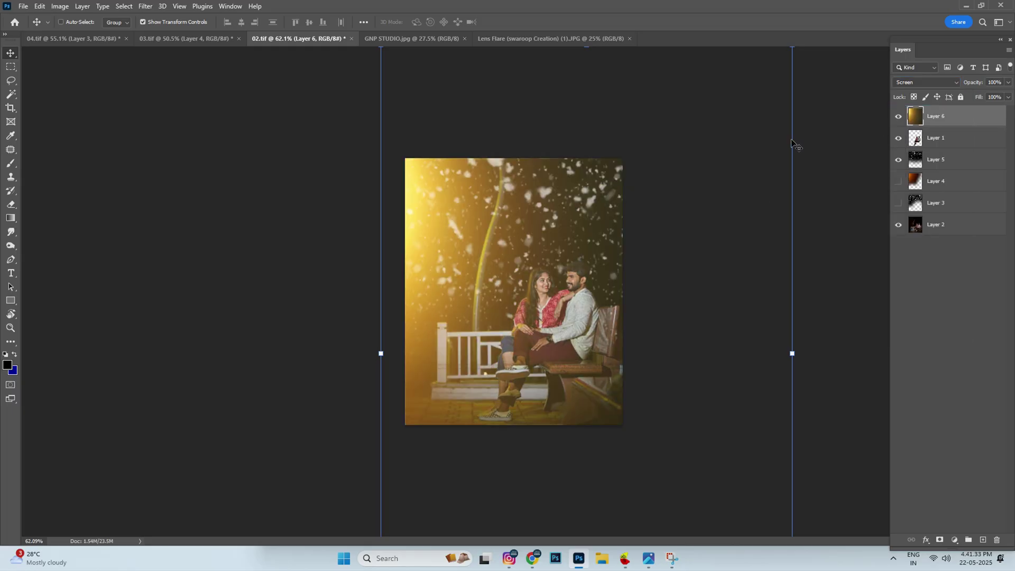
scroll(699, 194, "down", 1)
left_click_drag(723, 106, 706, 120)
key("z")
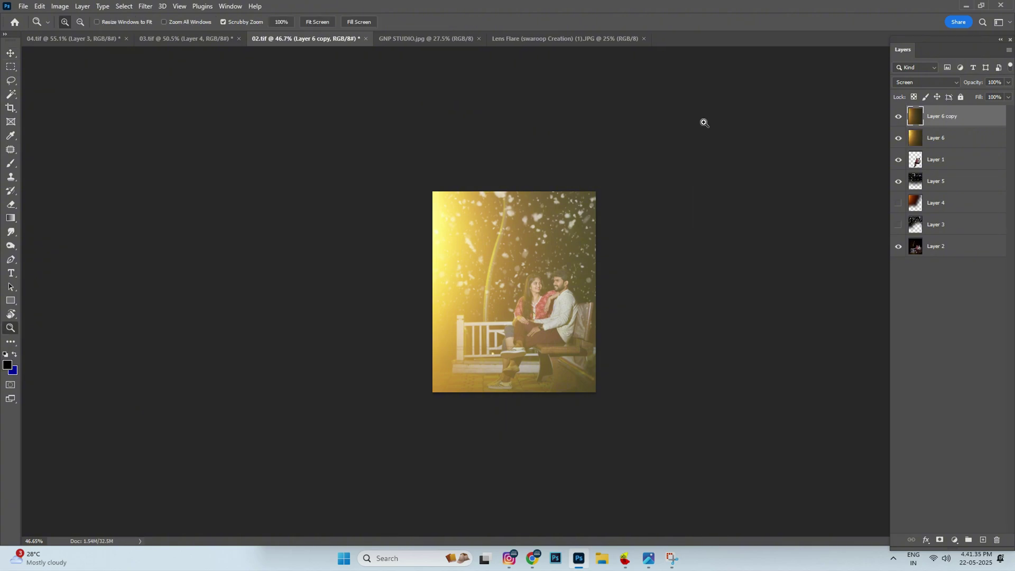
left_click(8, 53)
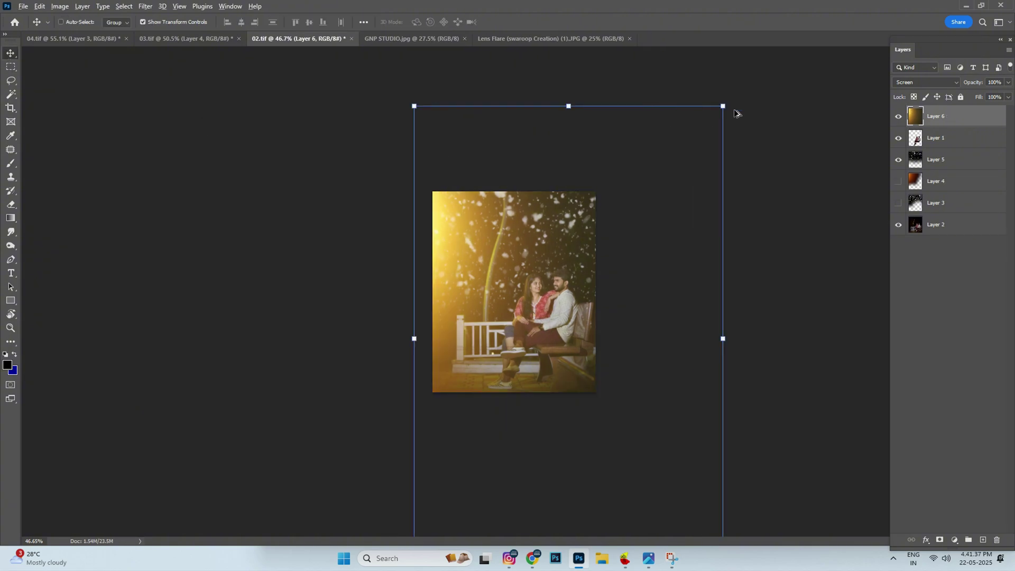
left_click_drag(723, 106, 648, 220)
left_click_drag(553, 237, 505, 216)
key("Return")
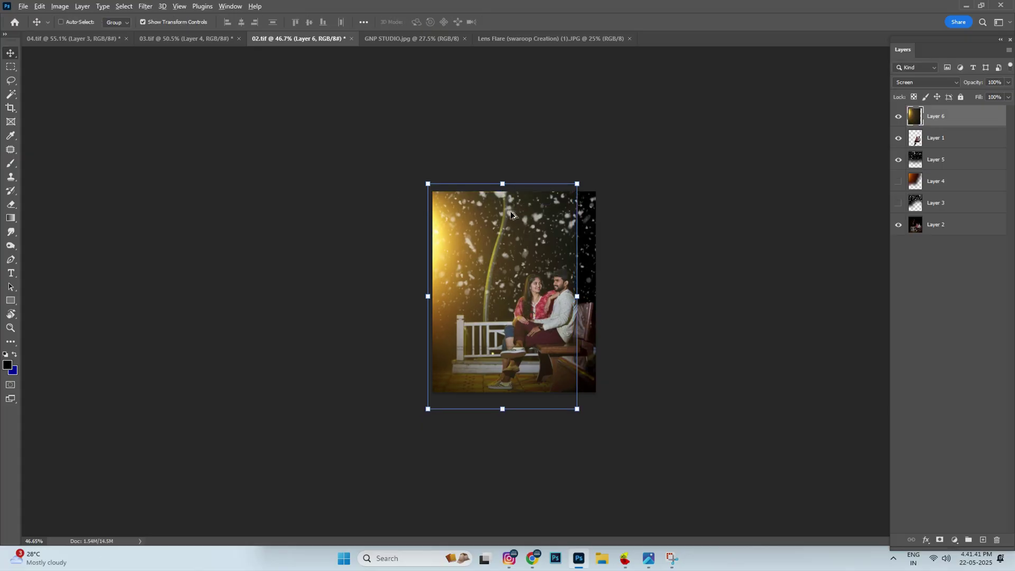
- Erase parts of the flare layer and lower its opacity to 77%
left_click(10, 203)
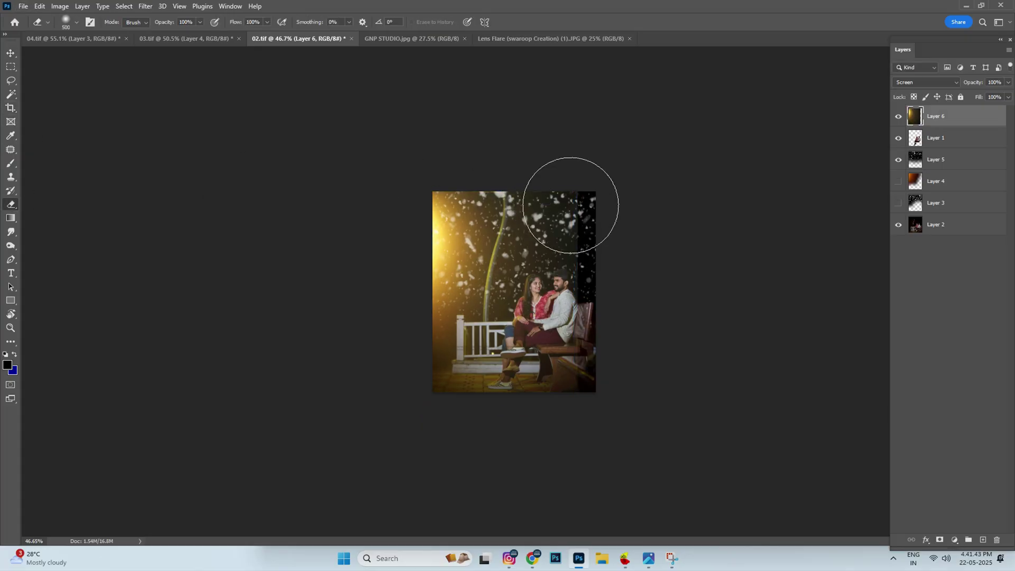
scroll(674, 292, "up", 2)
scroll(674, 291, "up", 1)
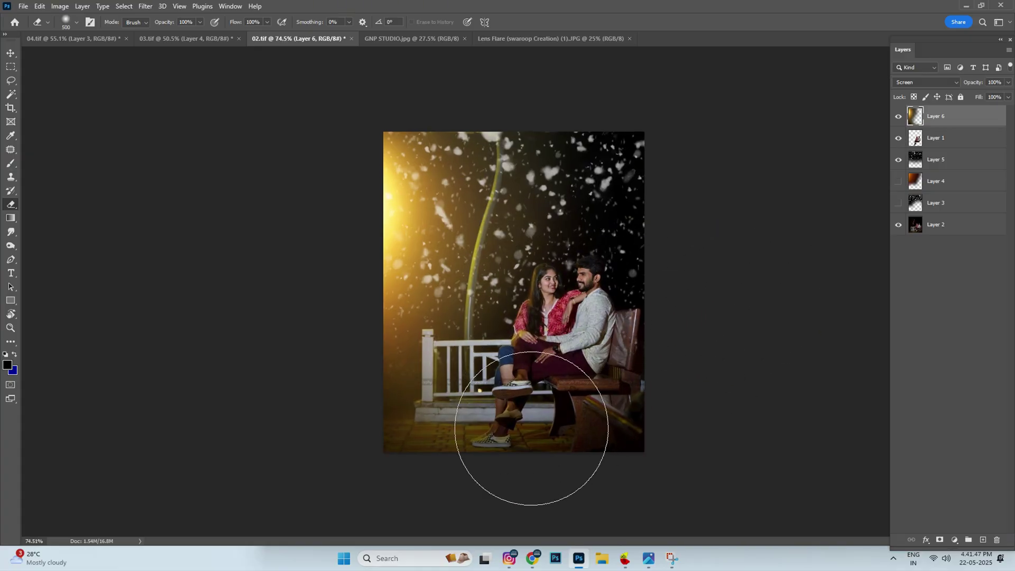
left_click(7, 54)
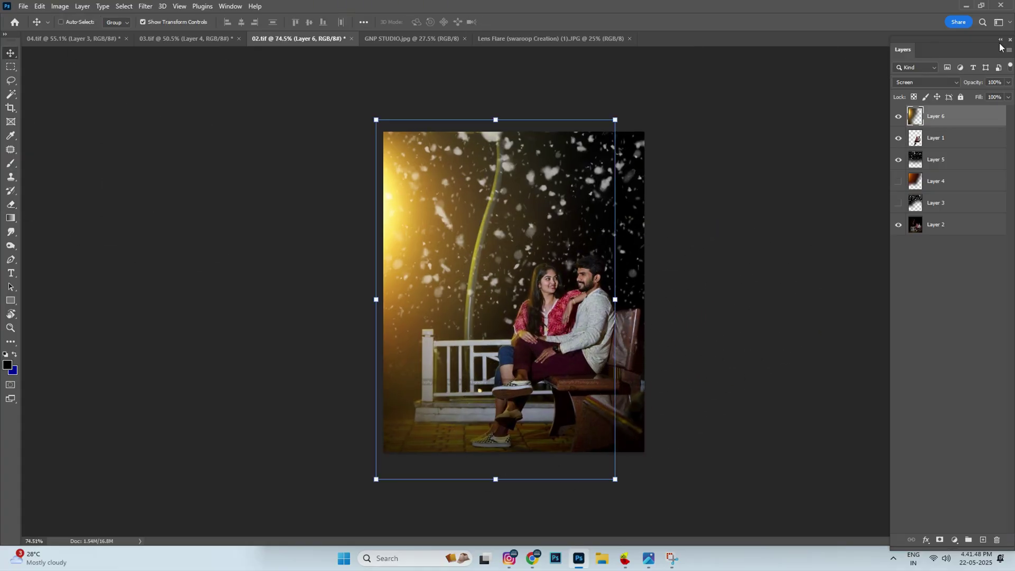
left_click(998, 95)
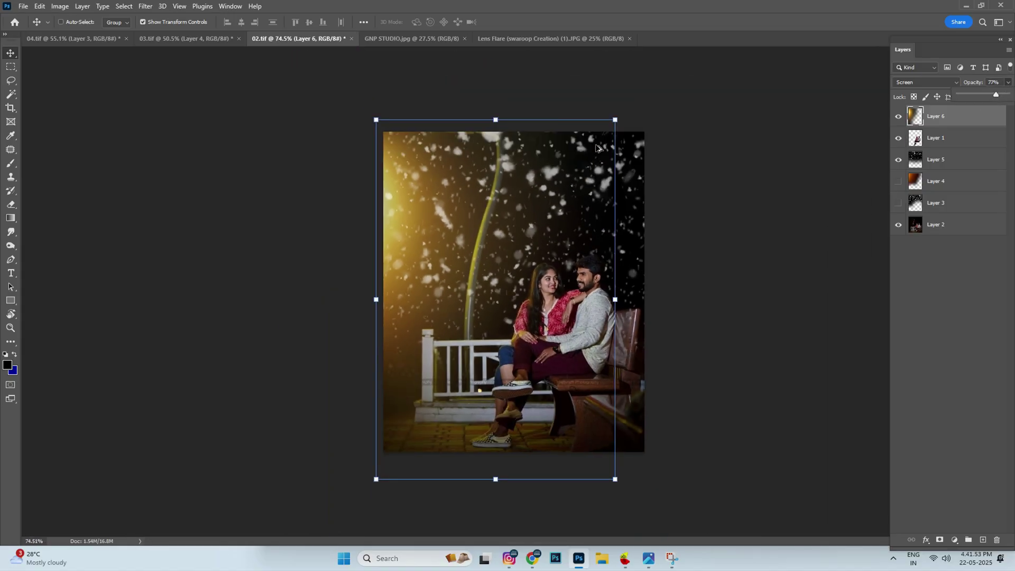
- Close the GNP STUDIO snow image and bring up the Open dialog
left_click(388, 39)
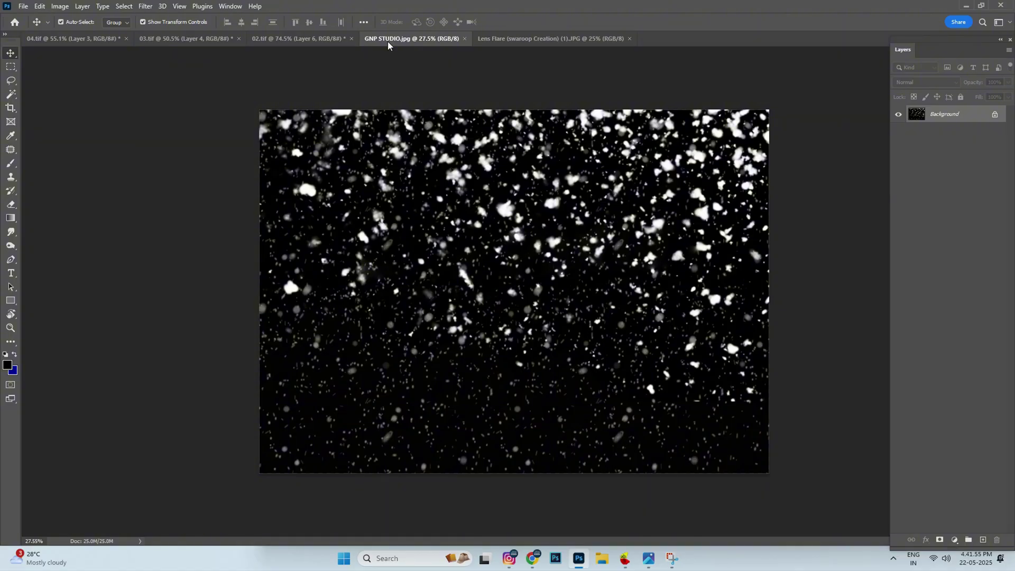
left_click(465, 38)
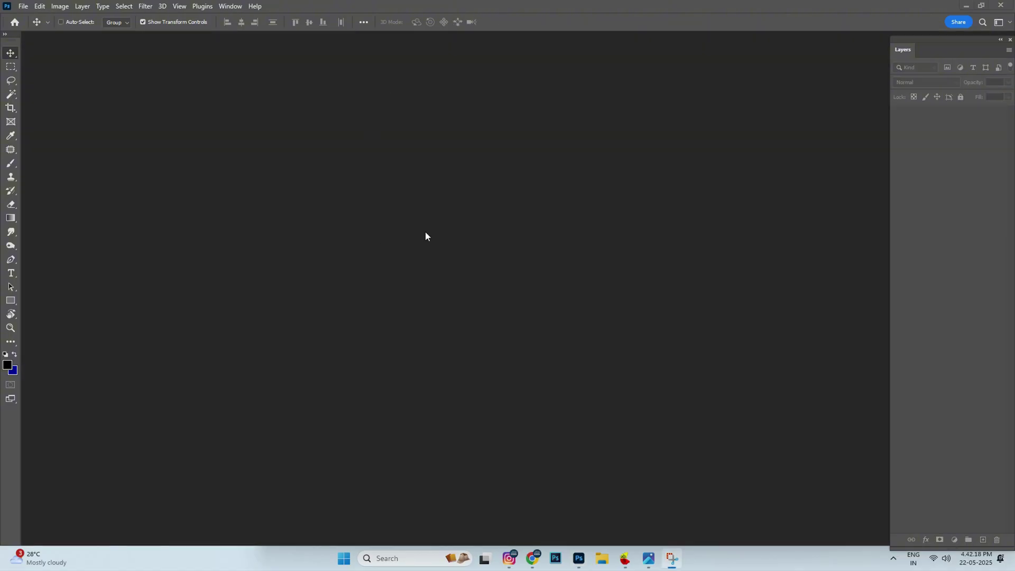
key("ctrl+o")
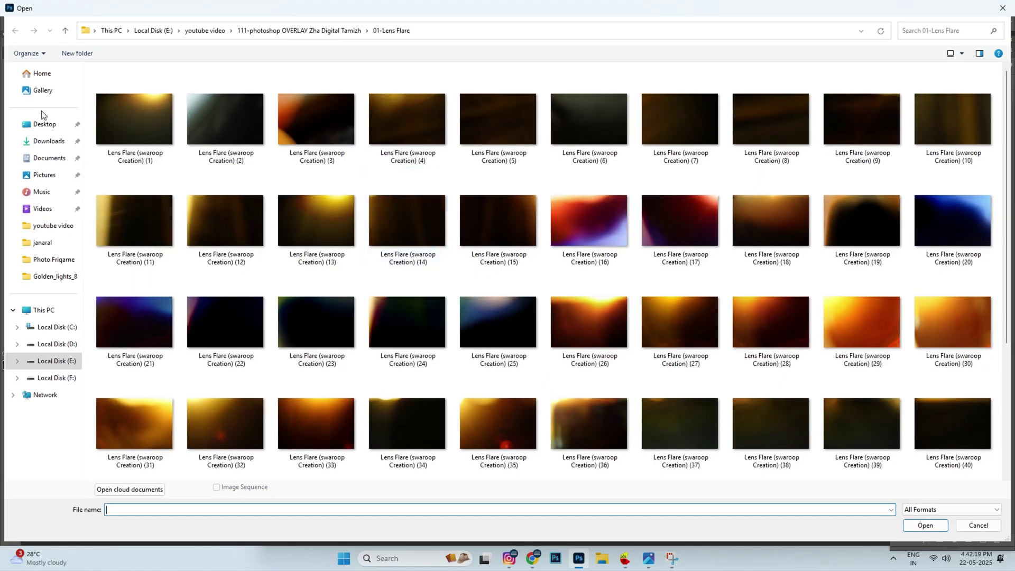
- Open the umbrella couple photo 01 from Downloads and select its couple layer
left_click(49, 141)
double_click(599, 152)
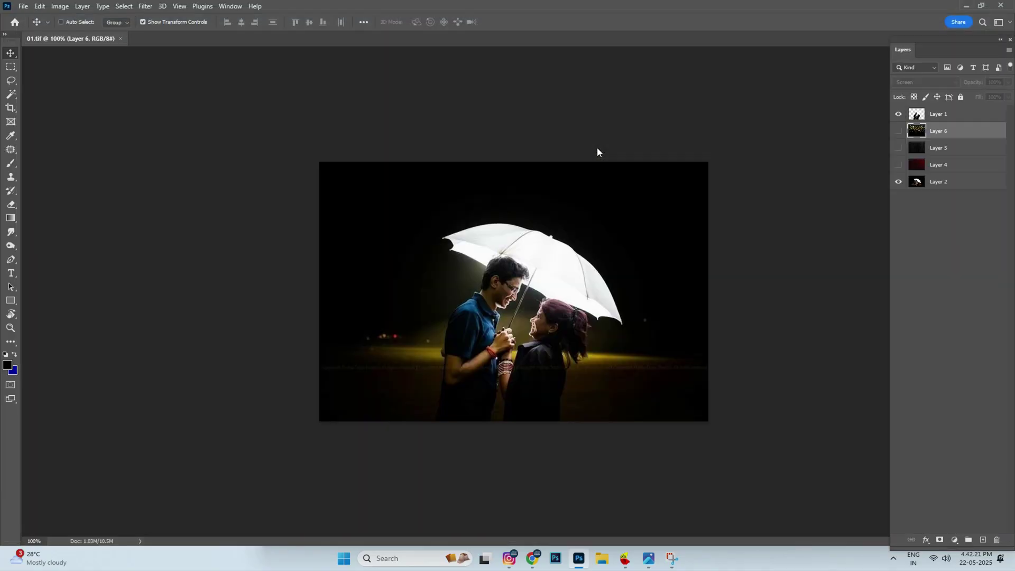
left_click_drag(574, 286, 591, 291, "ctrl")
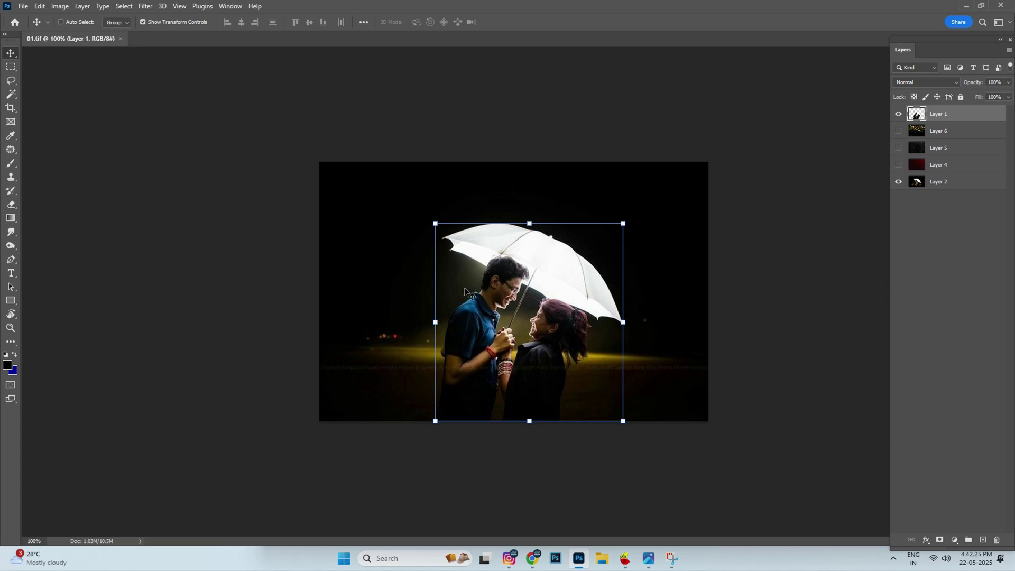
- Browse drive E through the youtube video and 111-photoshop OVERLAY folders to Golden_lights_8
key("ctrl+o")
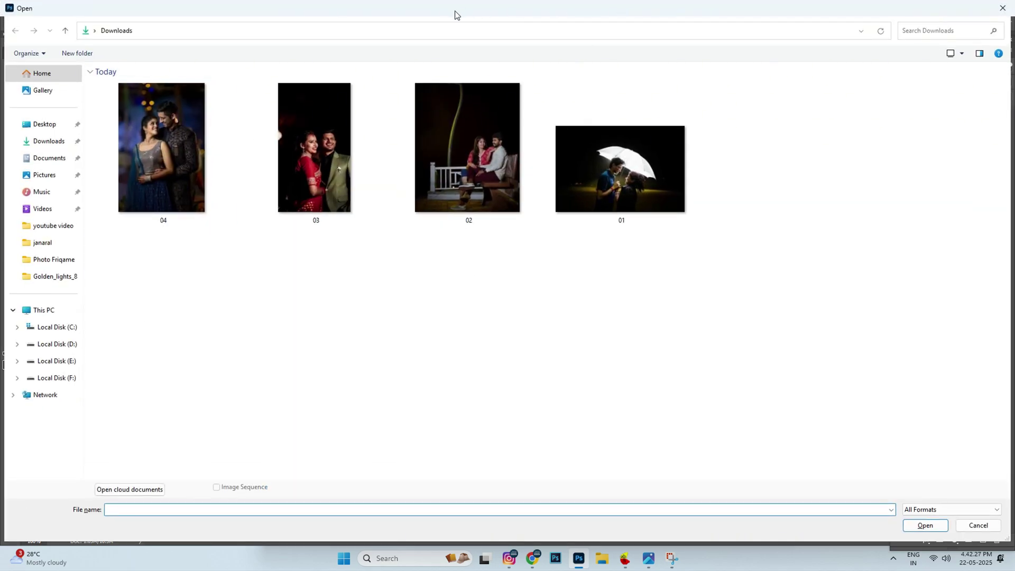
left_click(57, 361)
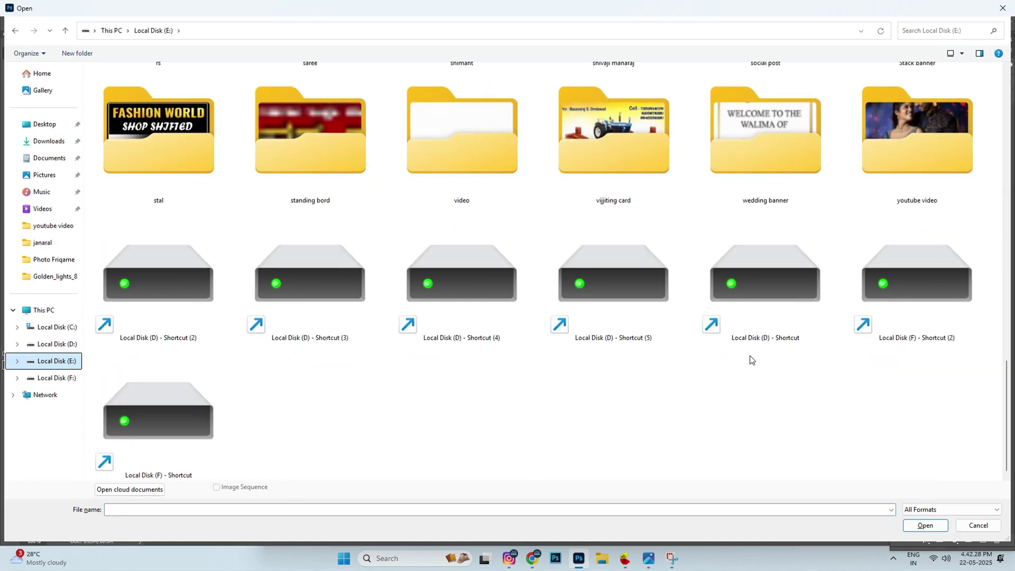
double_click(924, 185)
double_click(163, 162)
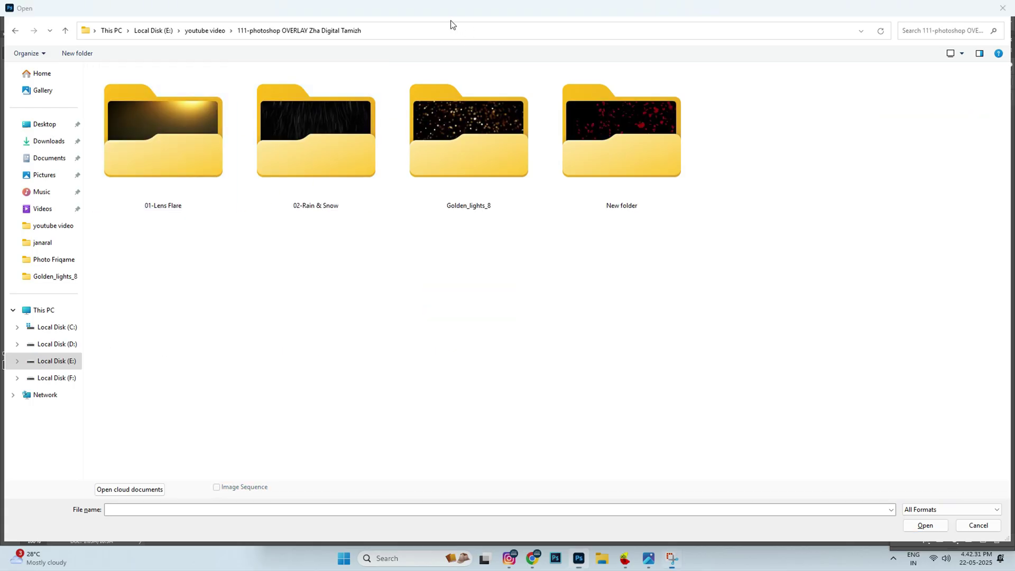
double_click(466, 174)
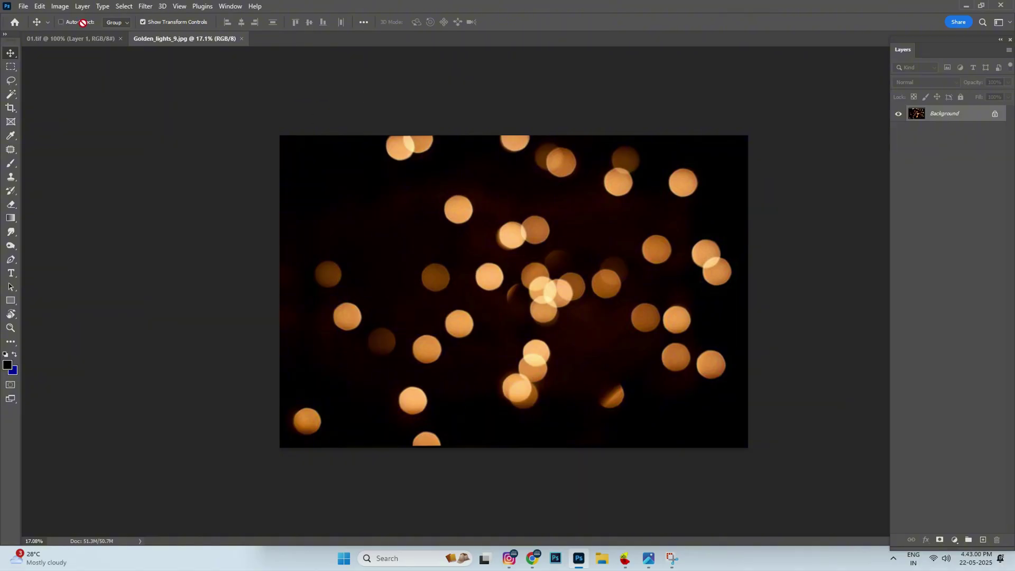
- Drag the Golden_lights_9 bokeh into 01.tif, scale it to cover the photo, and blend in Screen
left_click_drag(79, 38, 476, 159)
scroll(582, 212, "down", 2)
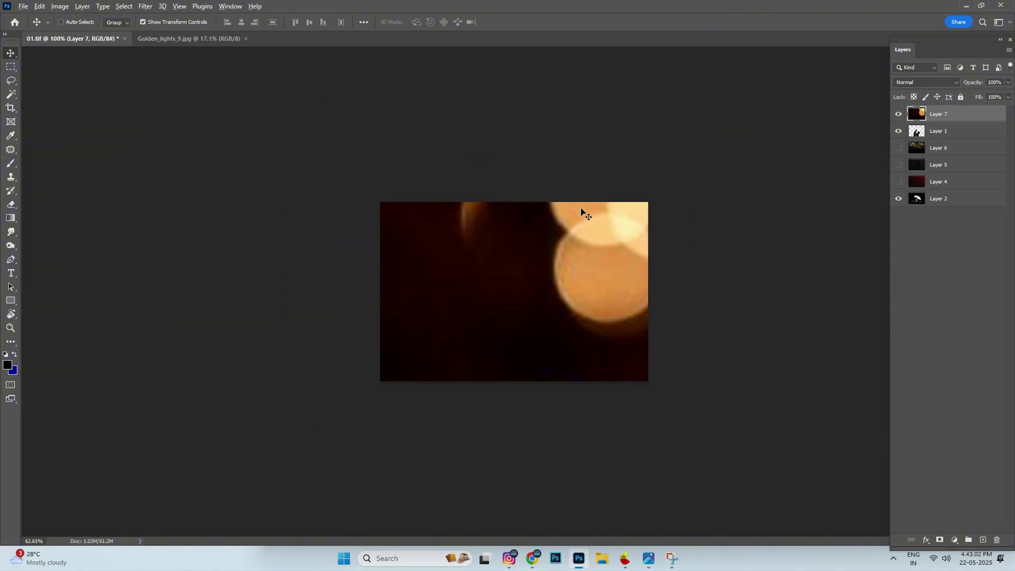
scroll(582, 212, "down", 2)
scroll(581, 212, "down", 2)
left_click_drag(785, 78, 546, 203)
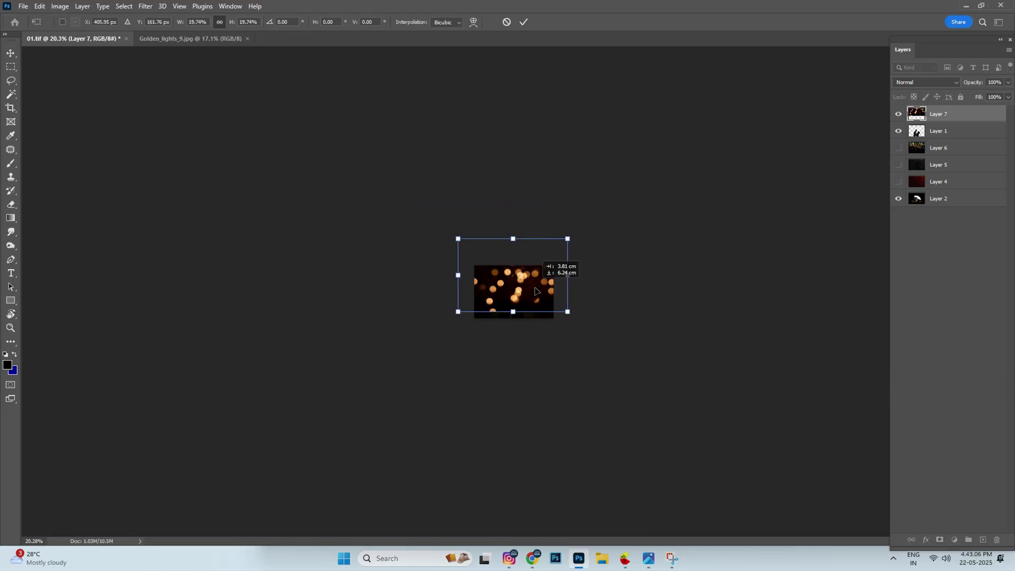
left_click_drag(547, 203, 531, 296)
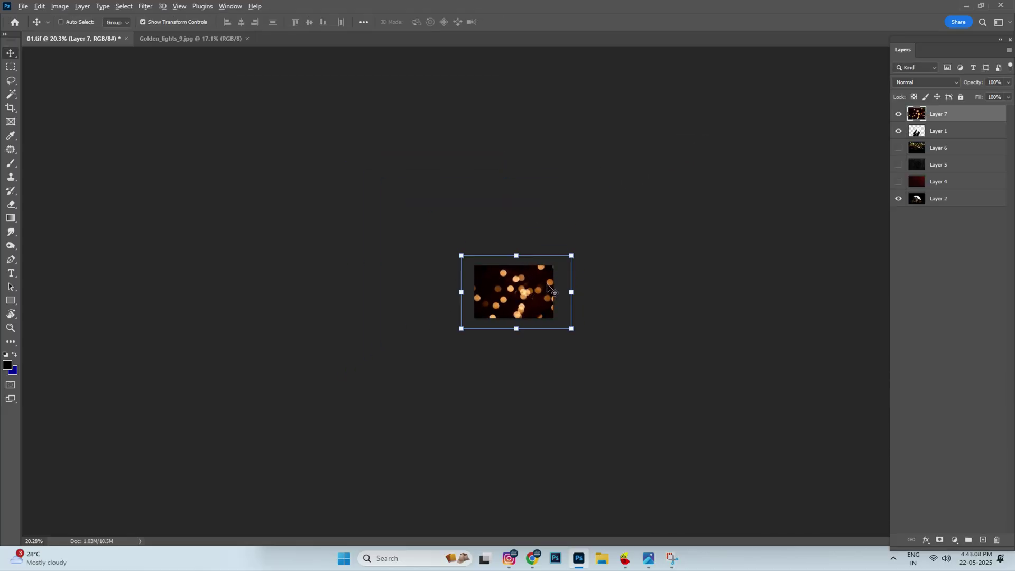
scroll(531, 297, "up", 2)
left_click_drag(614, 227, 608, 230)
key("Return")
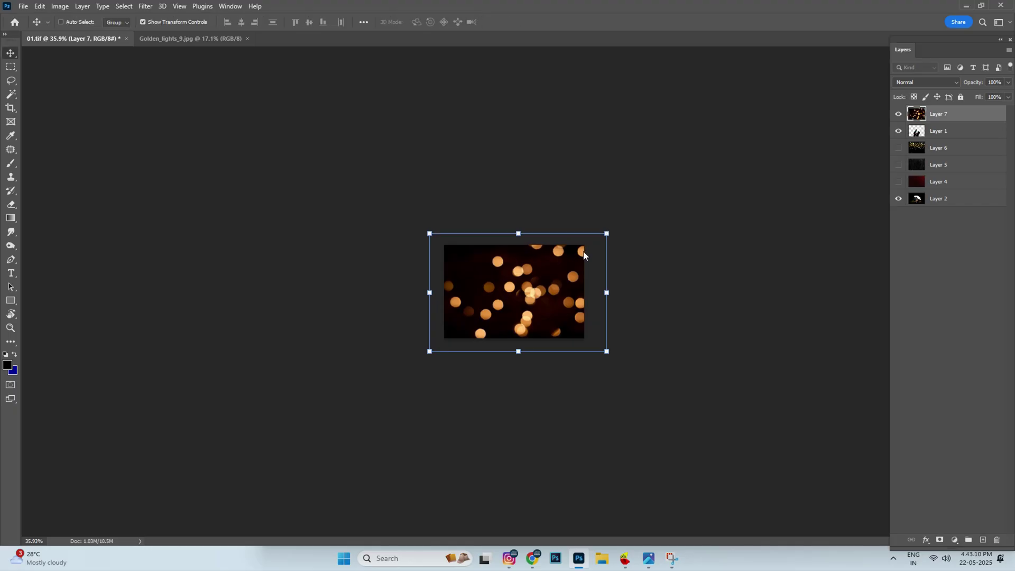
left_click(914, 85)
left_click(905, 157)
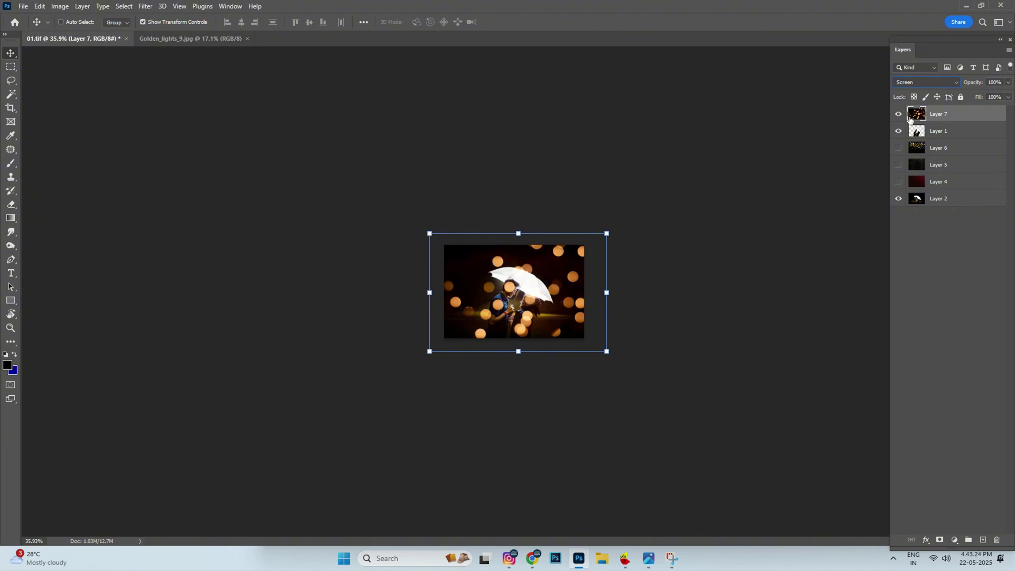
- Move the couple's Layer 1 above the bokeh and shrink the bokeh about its centre
left_click_drag(919, 132, 919, 110)
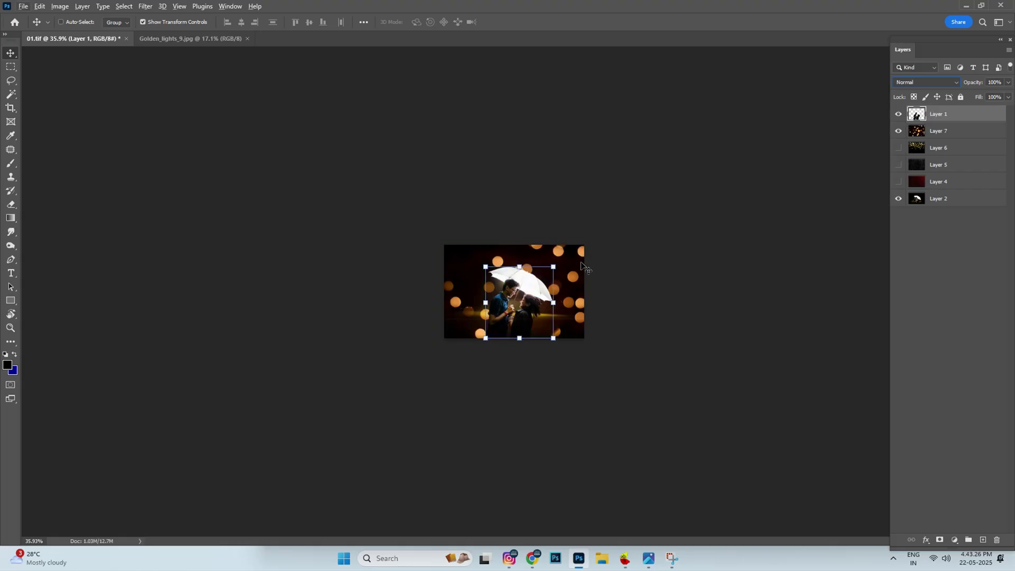
scroll(582, 265, "up", 3, "alt")
scroll(581, 264, "up", 2, "alt")
right_click(651, 246)
left_click(654, 250)
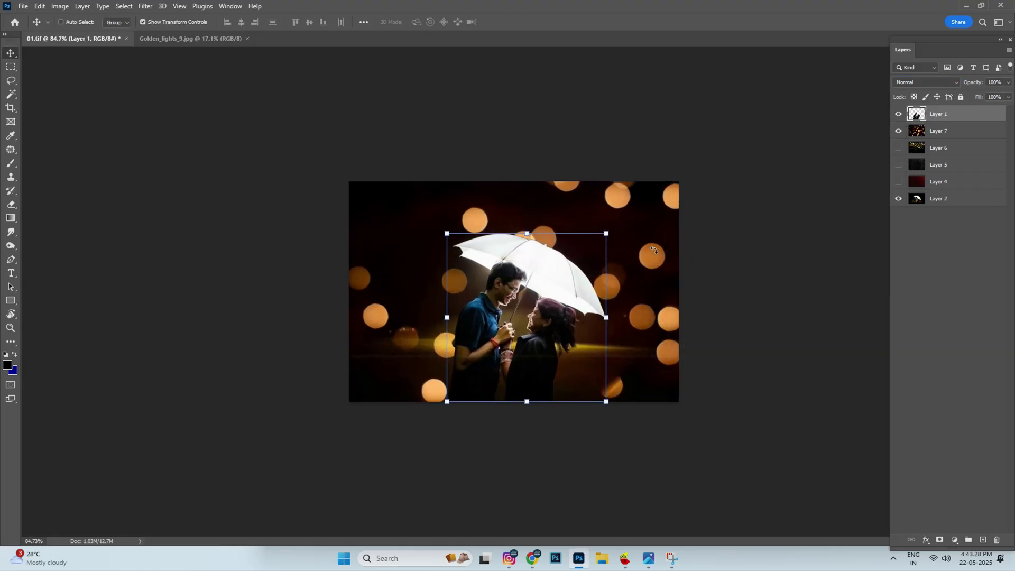
scroll(655, 250, "down", 3, "alt")
scroll(651, 248, "down", 2, "alt")
left_click(584, 250, "ctrl")
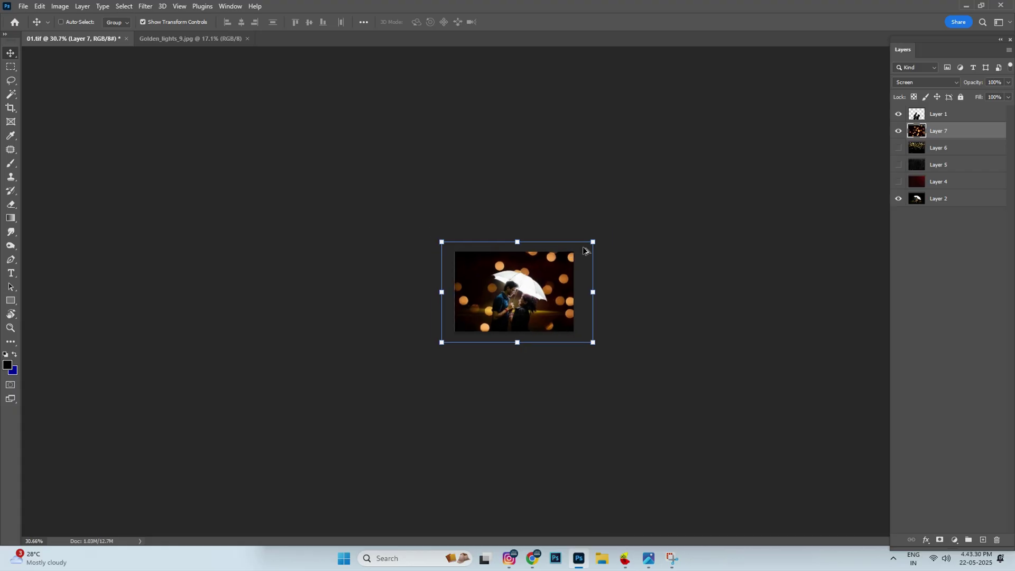
left_click_drag(584, 251, 571, 252)
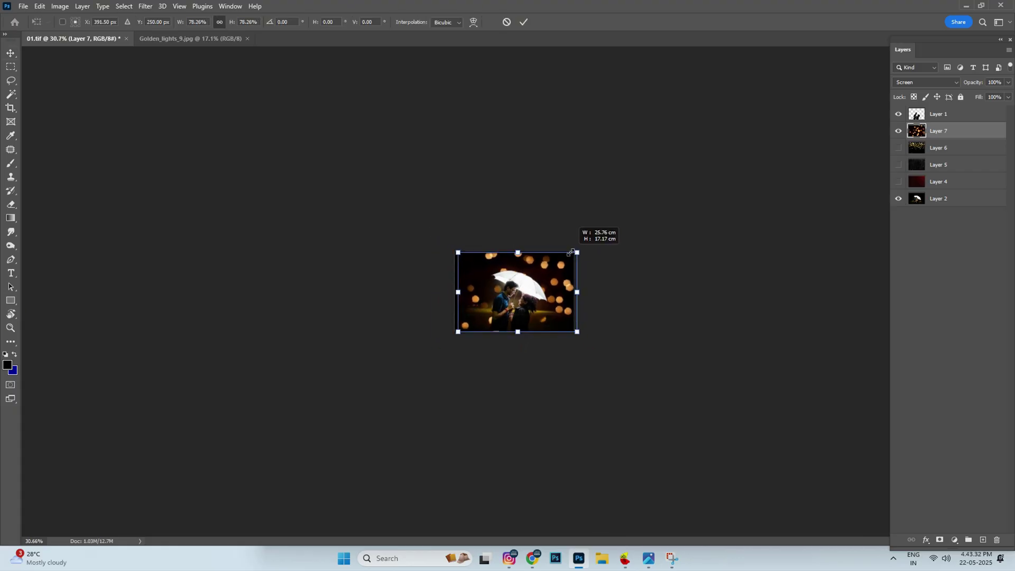
key("Return")
- Shrink the bokeh slightly more, reposition it in the frame, and bring up the Open dialog
scroll(560, 285, "up", 5, "alt")
scroll(560, 286, "up", 3, "alt")
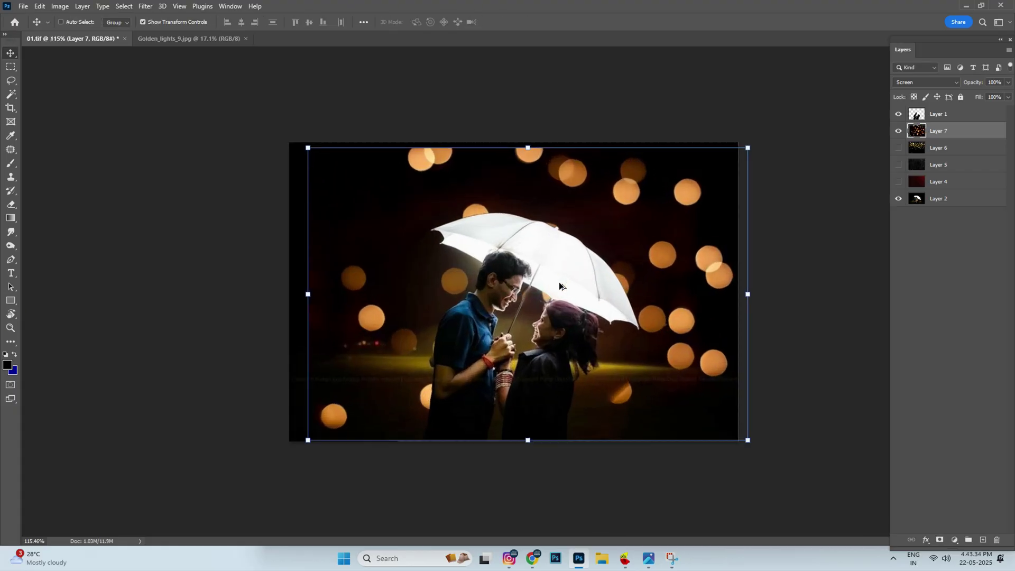
scroll(559, 286, "up", 2, "alt")
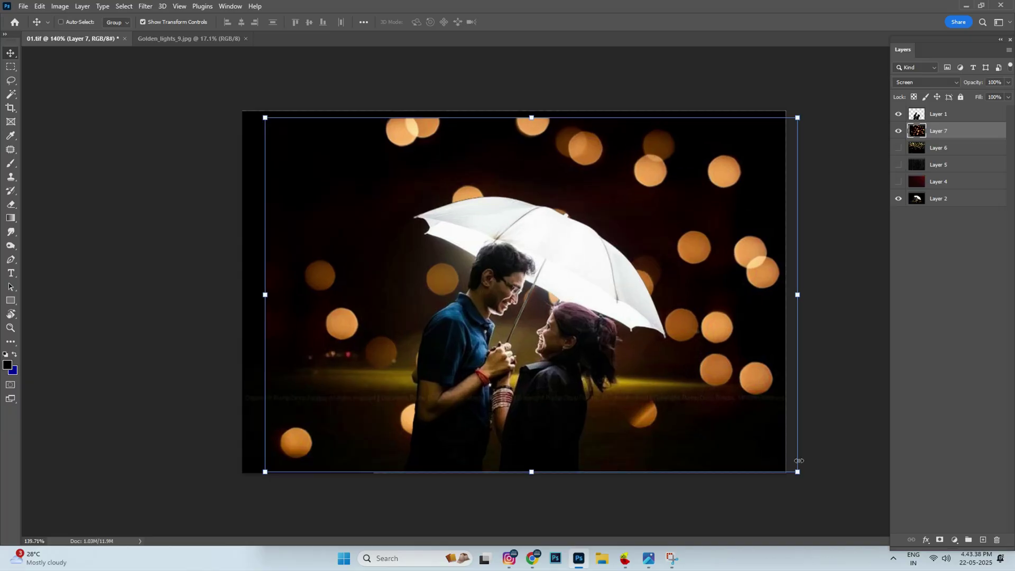
left_click_drag(797, 471, 755, 426)
mouse_move(716, 395)
left_mouse_down()
mouse_move(732, 399)
mouse_move(720, 387)
left_mouse_up()
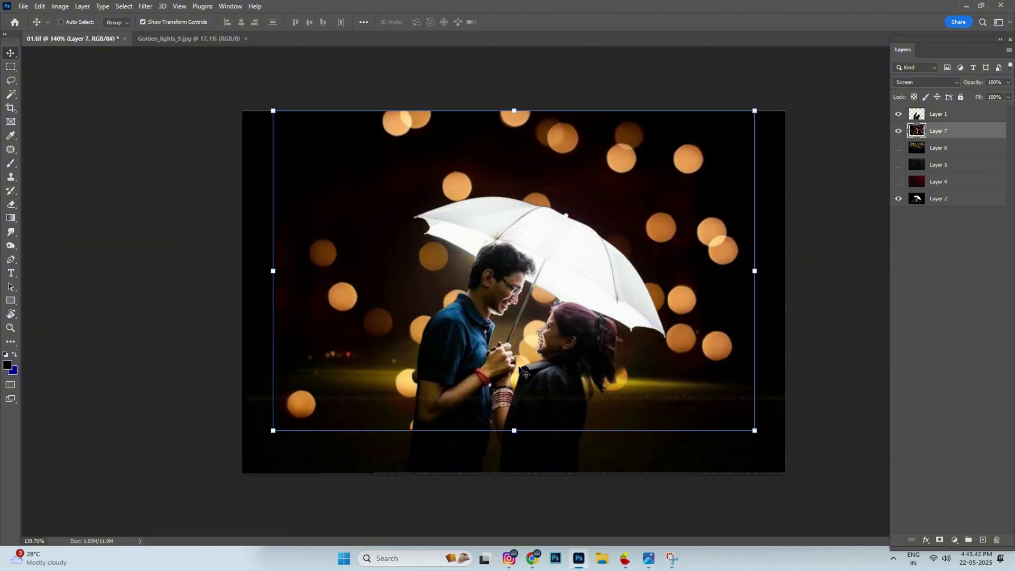
key("ctrl")
key("ctrl+o")
- Open Rain 02.jpg from 02-Rain & Snow and drag it into the umbrella photo 01.tif
left_click(65, 31)
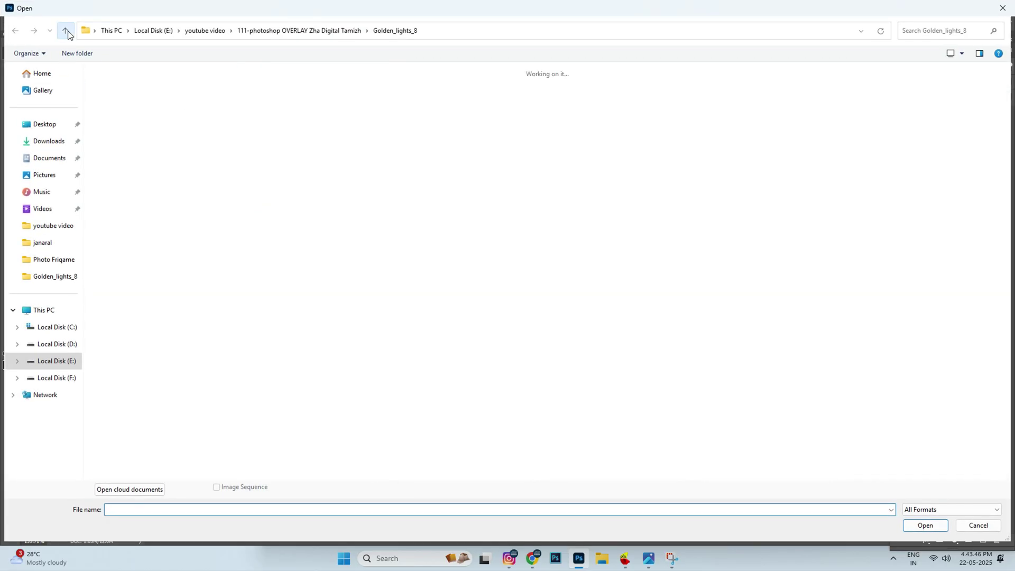
double_click(342, 149)
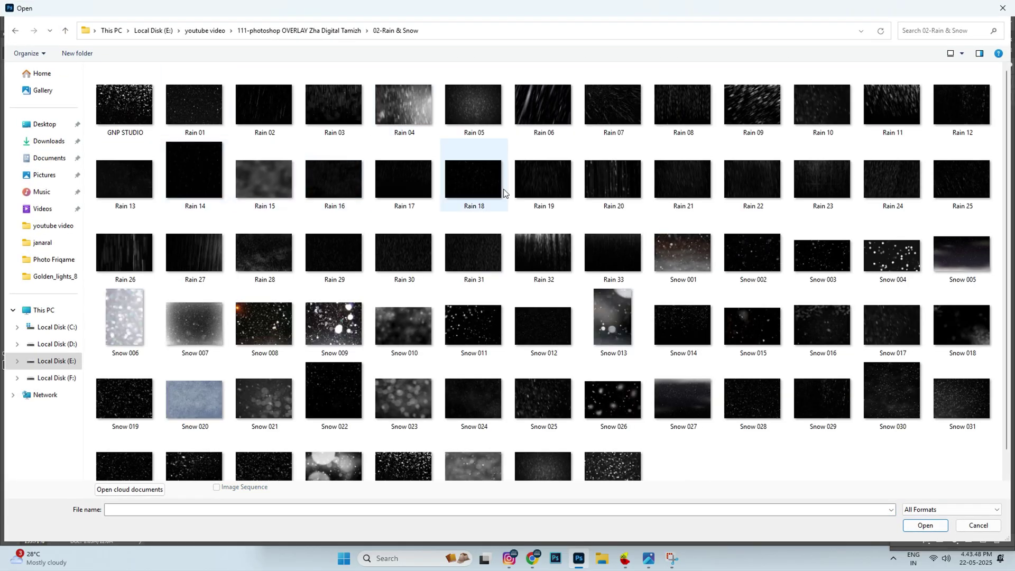
double_click(281, 107)
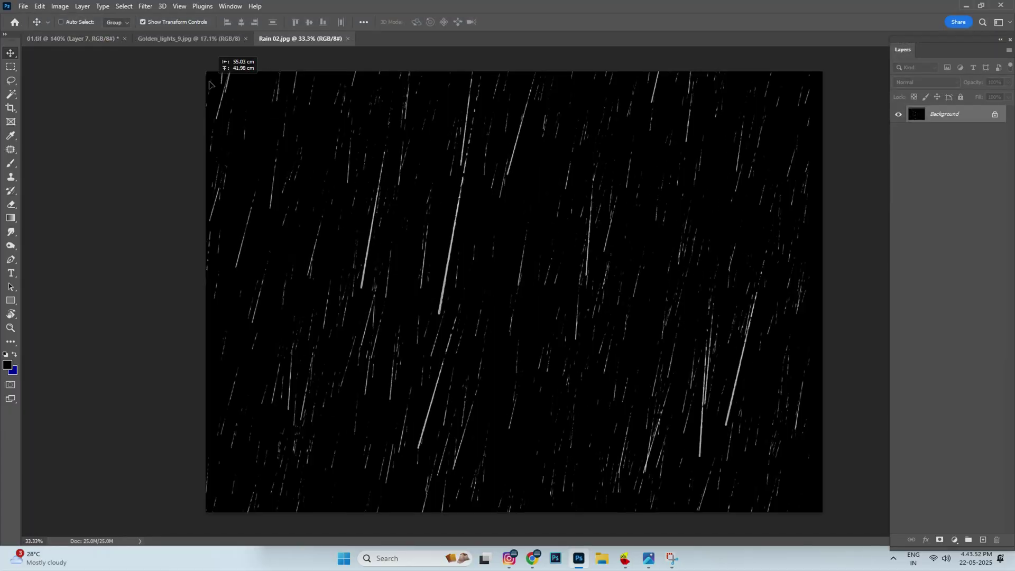
left_click_drag(209, 84, 339, 112)
mouse_move(449, 180)
left_mouse_down()
mouse_move(171, 101)
mouse_move(565, 266)
left_mouse_up()
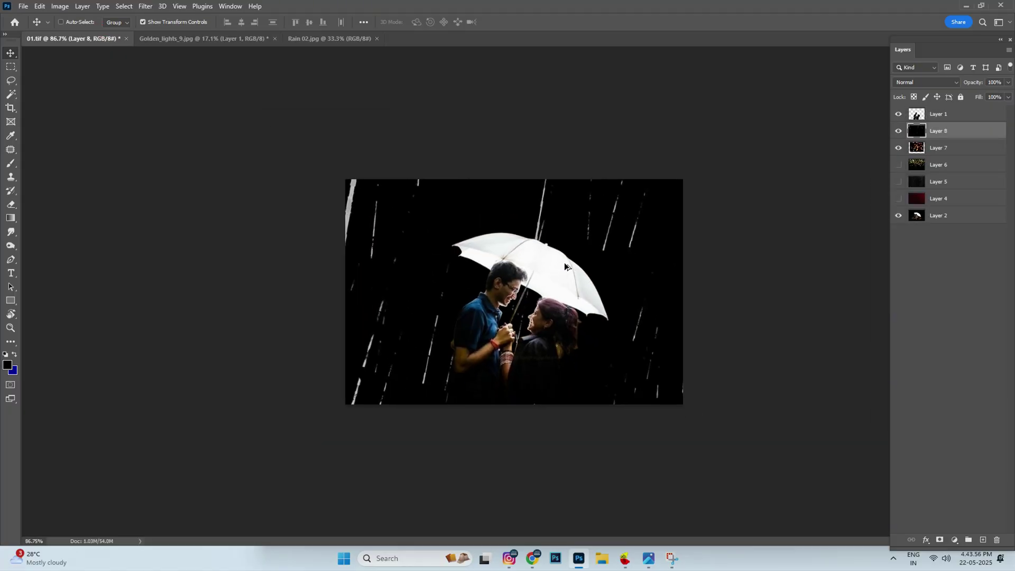
- Scale the rain layer to cover the photo and blend it in Screen at 51% opacity
scroll(565, 266, "down", 5)
left_click_drag(714, 145, 571, 250)
scroll(547, 315, "up", 5)
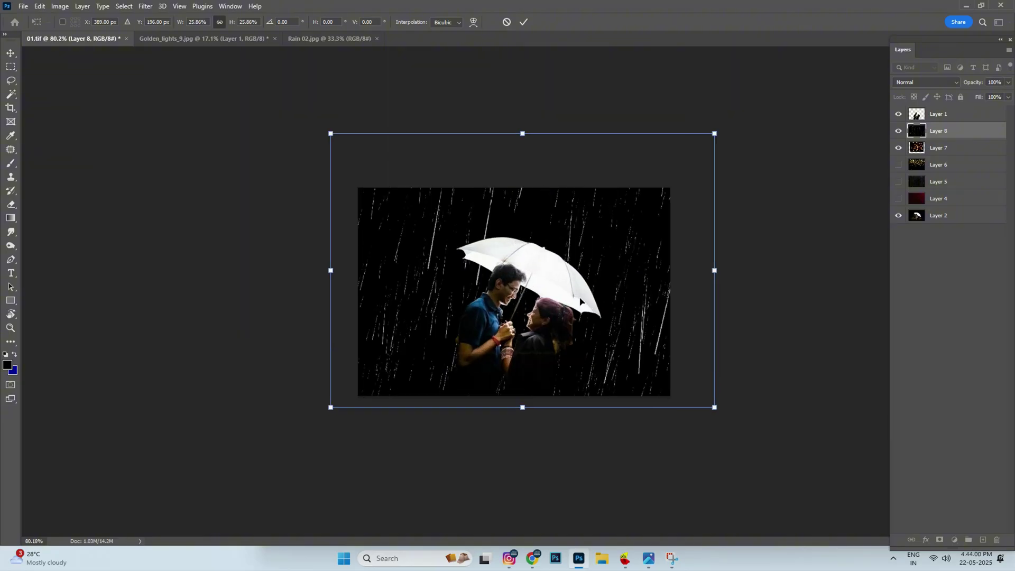
left_click_drag(577, 299, 580, 303)
key("Return")
left_click(902, 83)
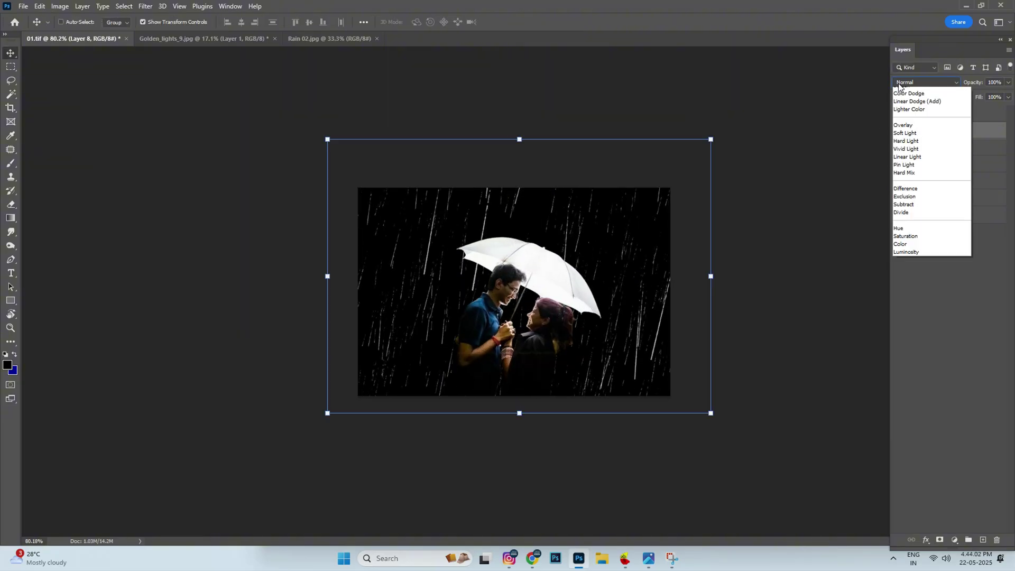
left_click(902, 171)
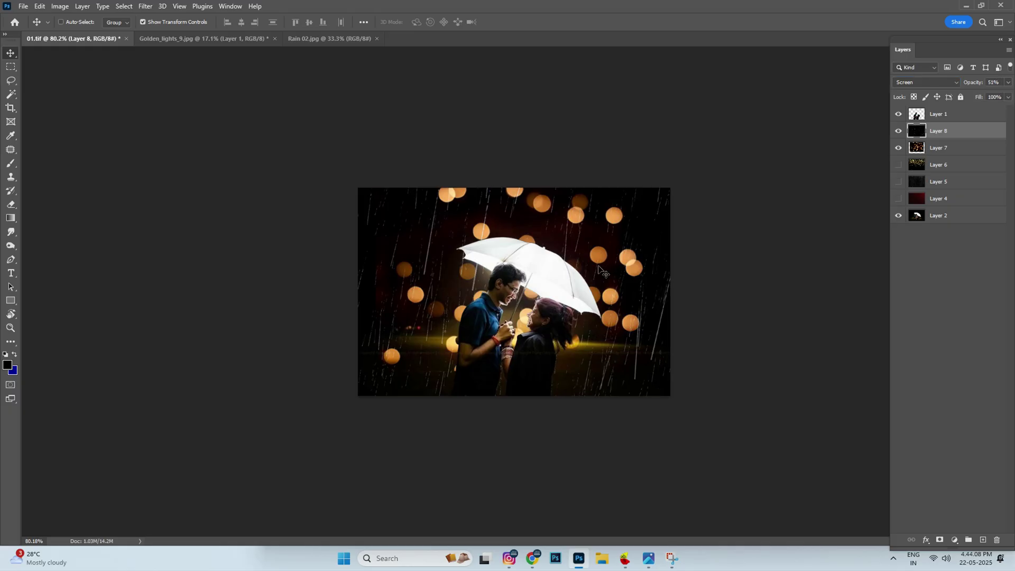
scroll(556, 286, "up", 5)
scroll(557, 278, "down", 2)
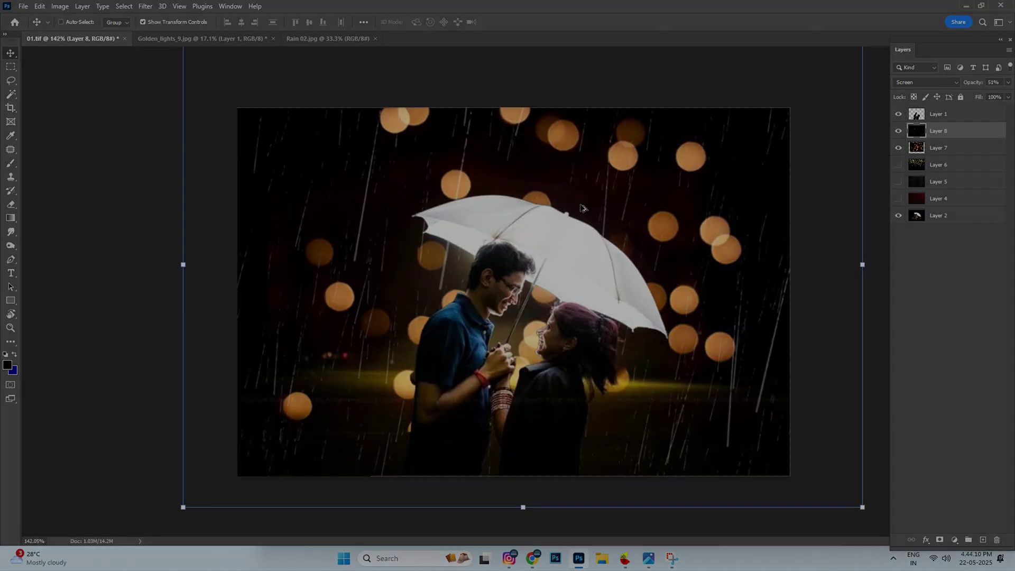